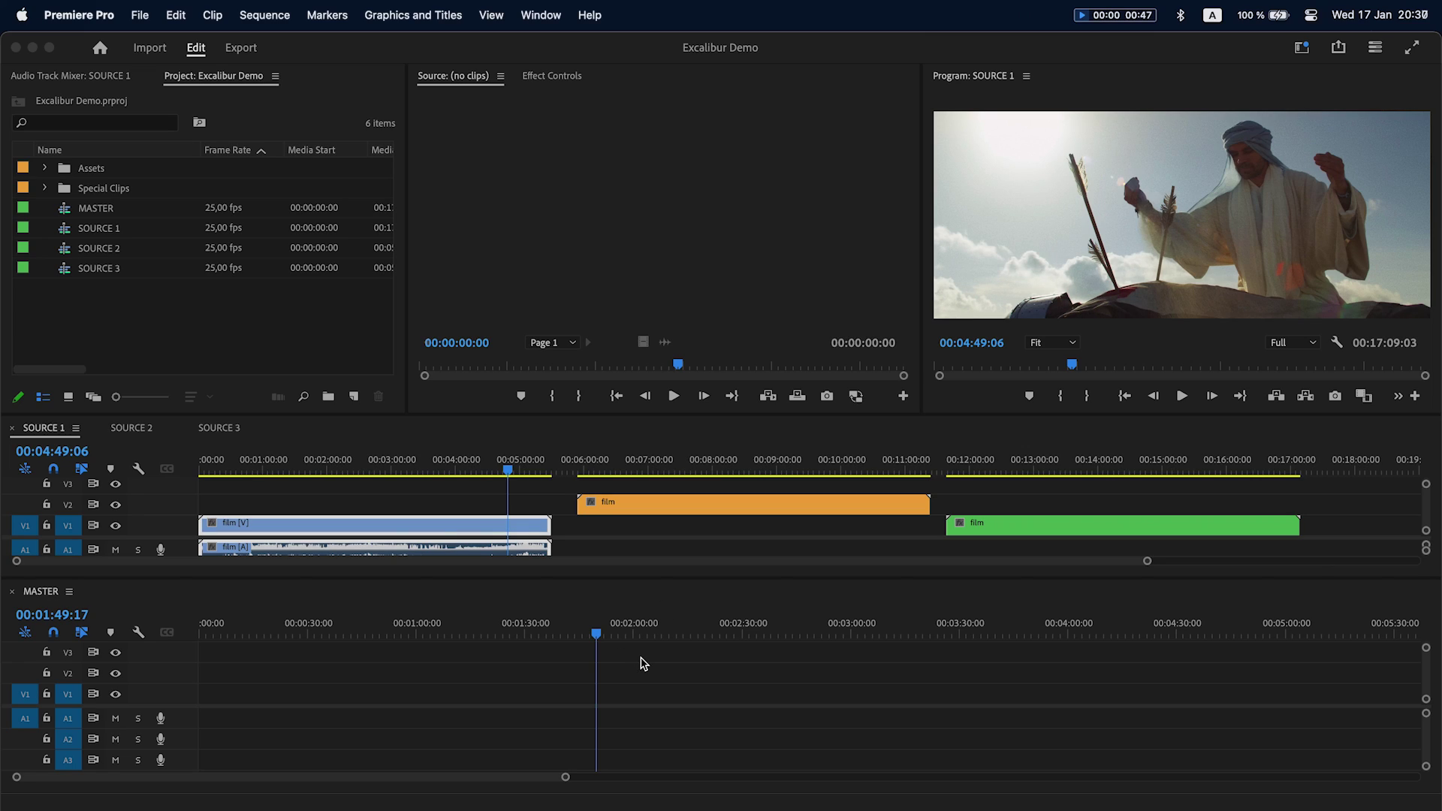
Match-frame the film clip to its source at 00:04:49:06 and reveal it in the Assets bin.
left_click(525, 530)
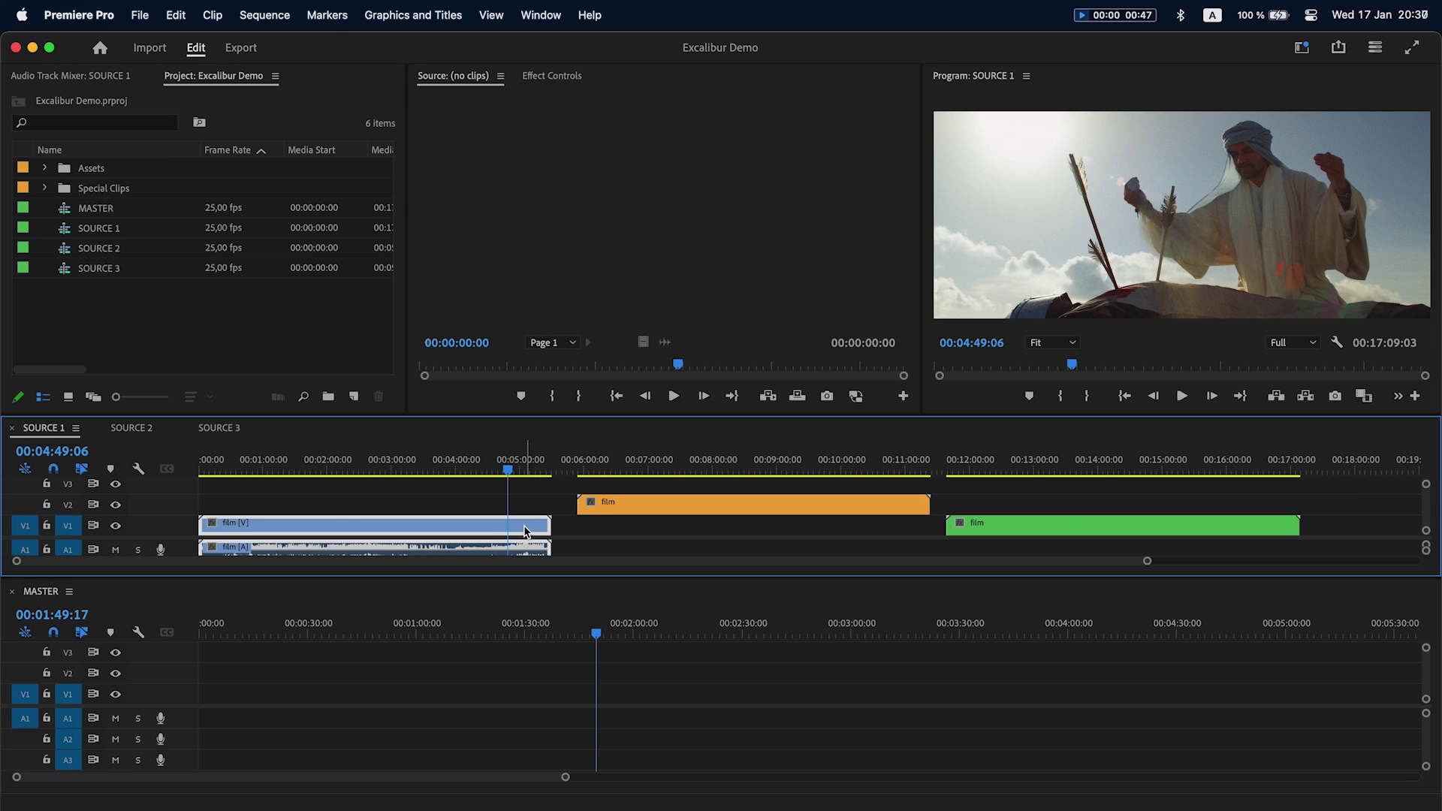
left_click(275, 15)
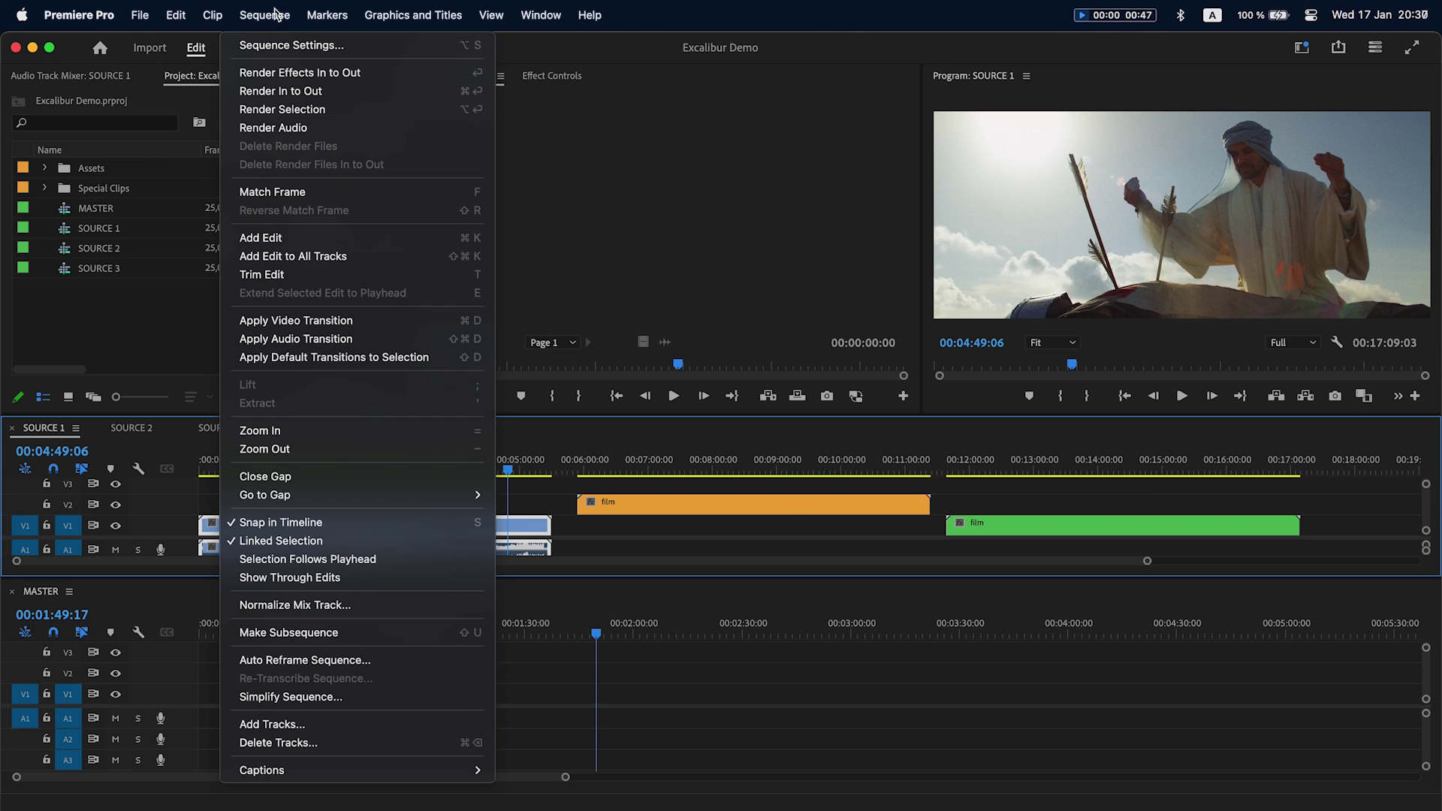
left_click(289, 192)
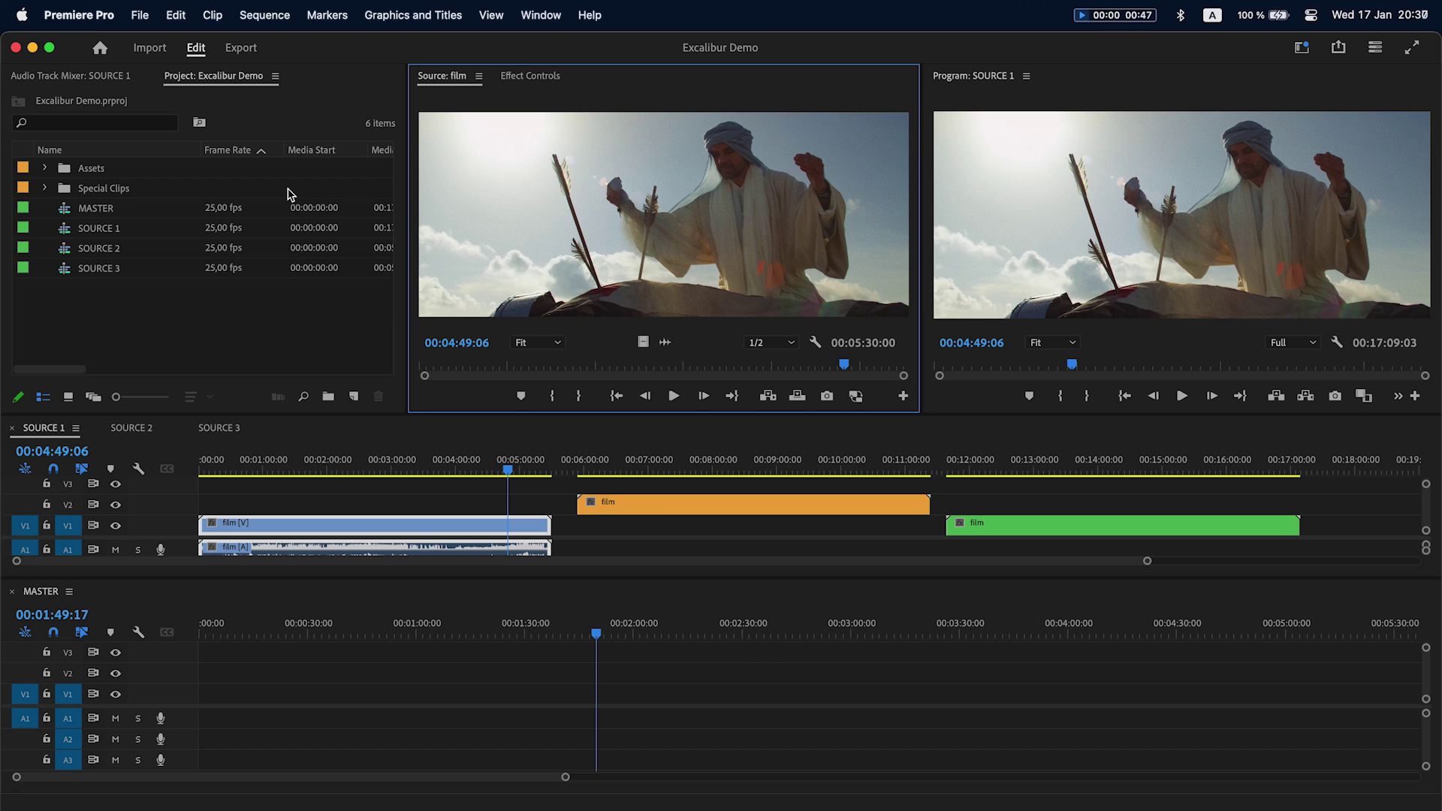
right_click(449, 217)
left_click(500, 300)
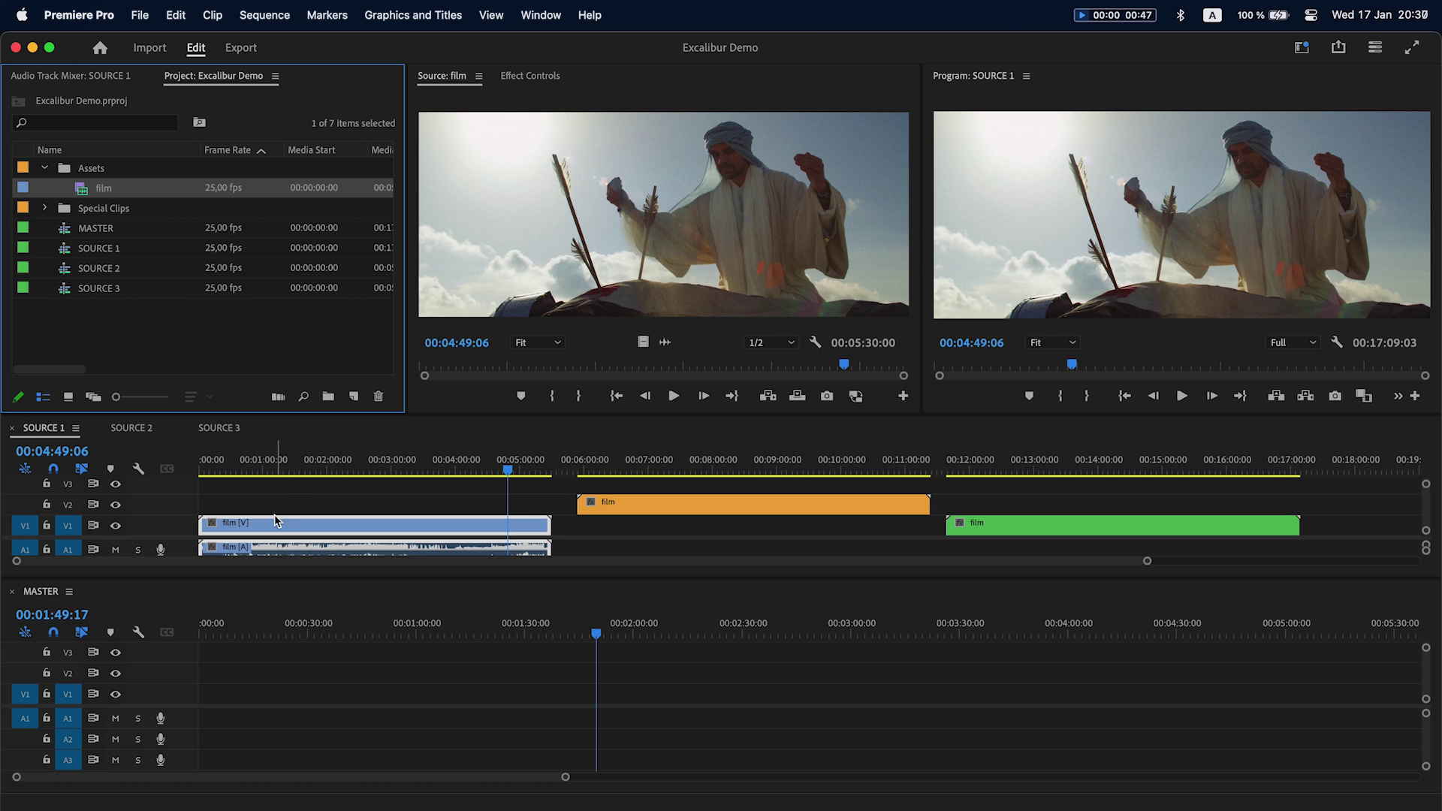
Drop the film clip into MASTER and match-frame it at 00:01:01:19.
left_click_drag(276, 528, 232, 704)
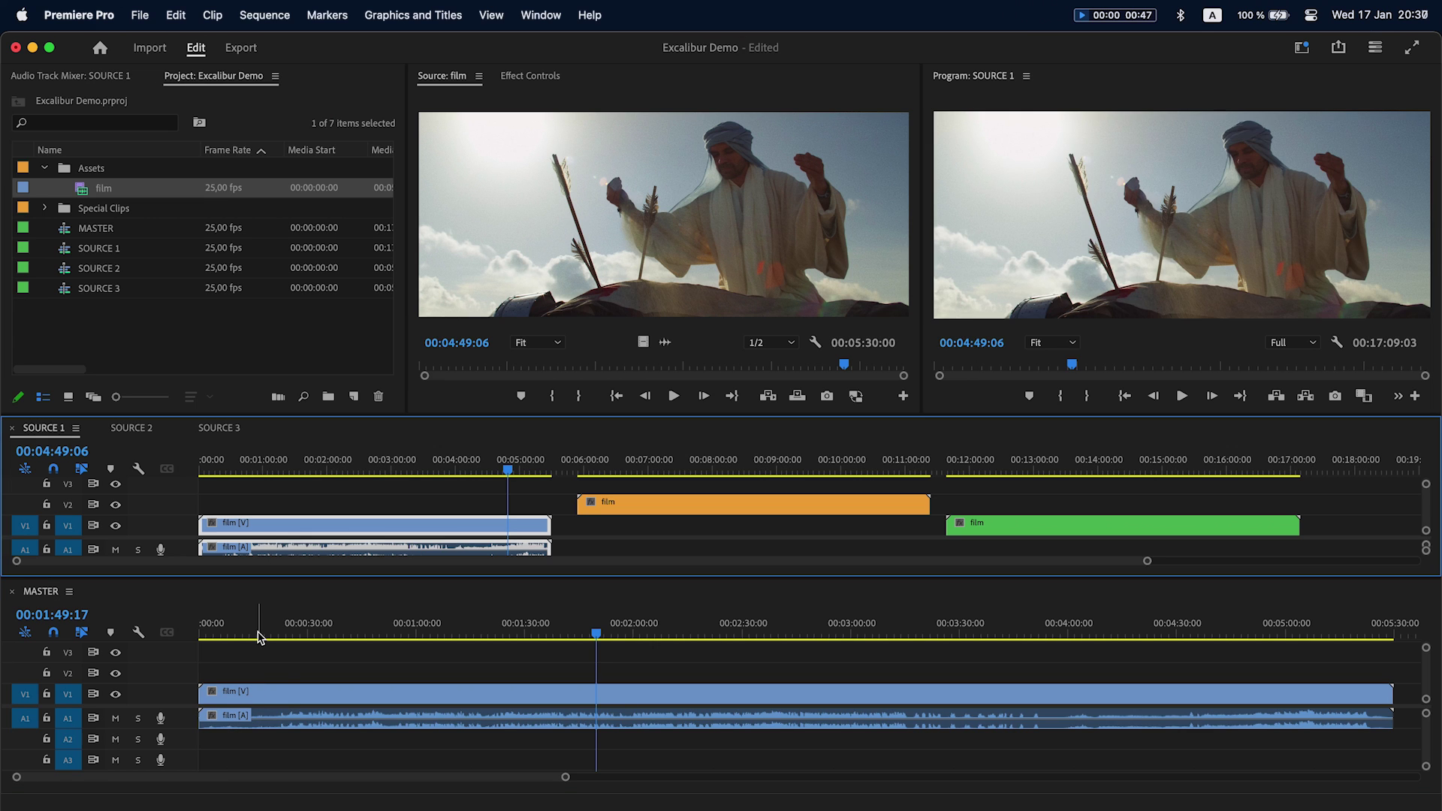
left_click_drag(353, 634, 424, 637)
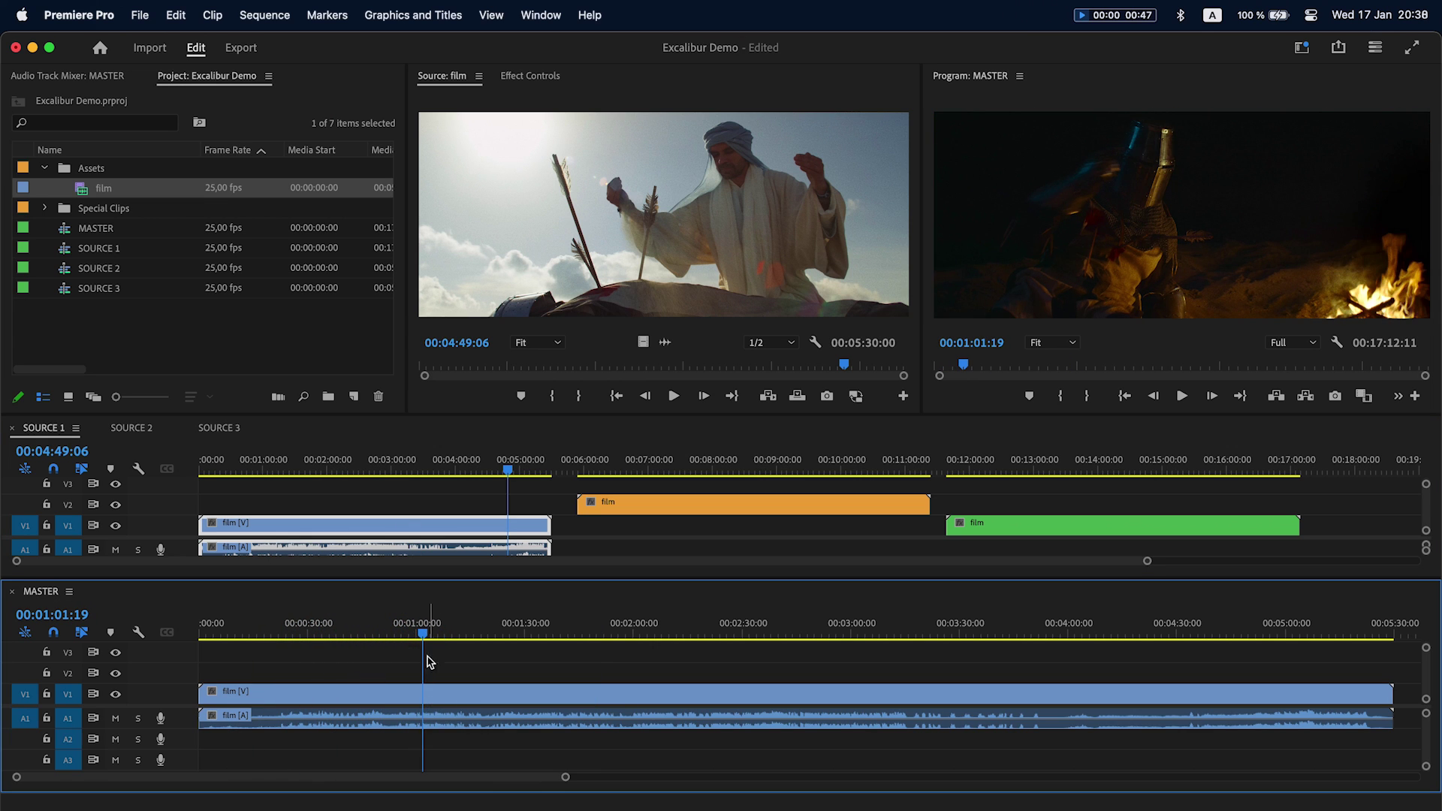
left_click(267, 9)
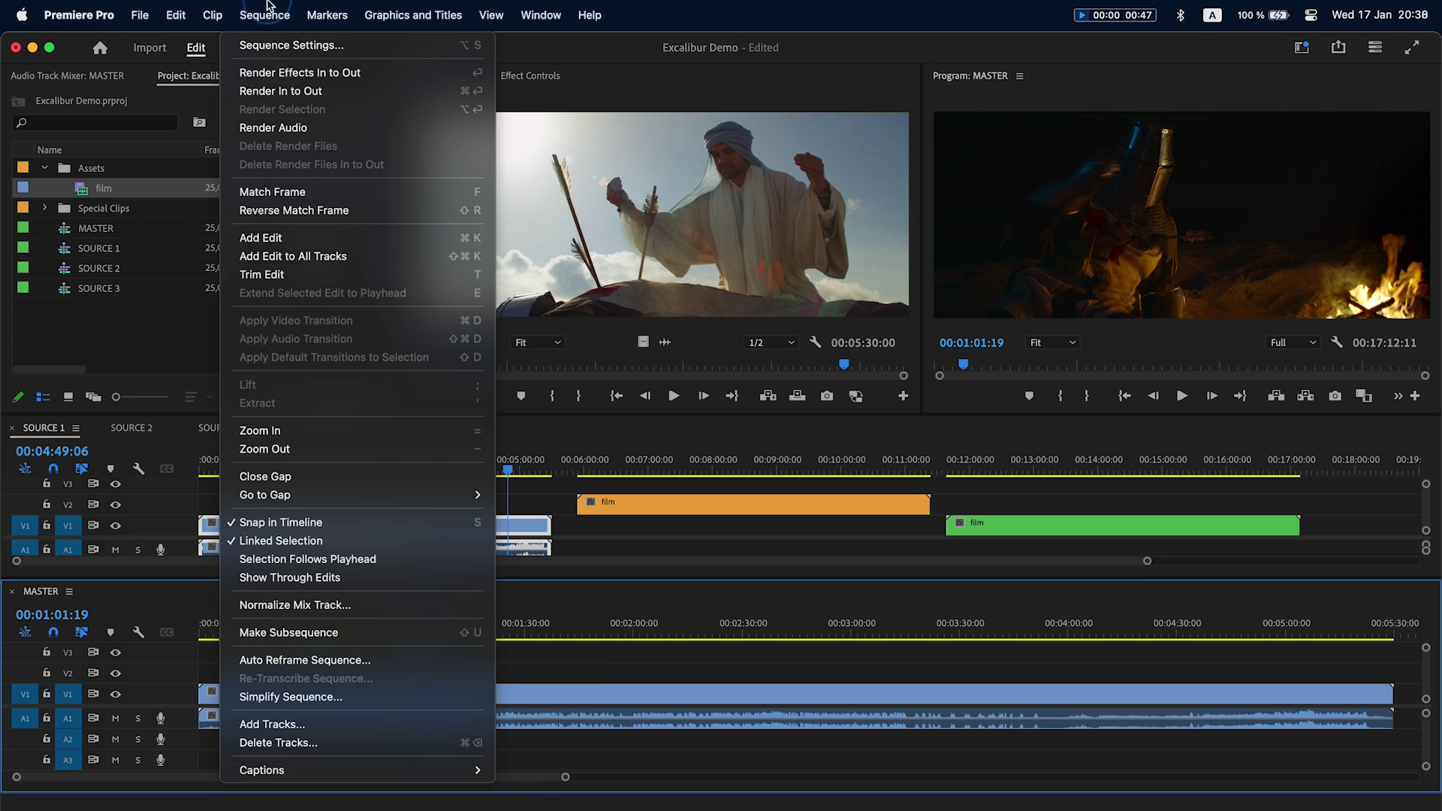
left_click(290, 193)
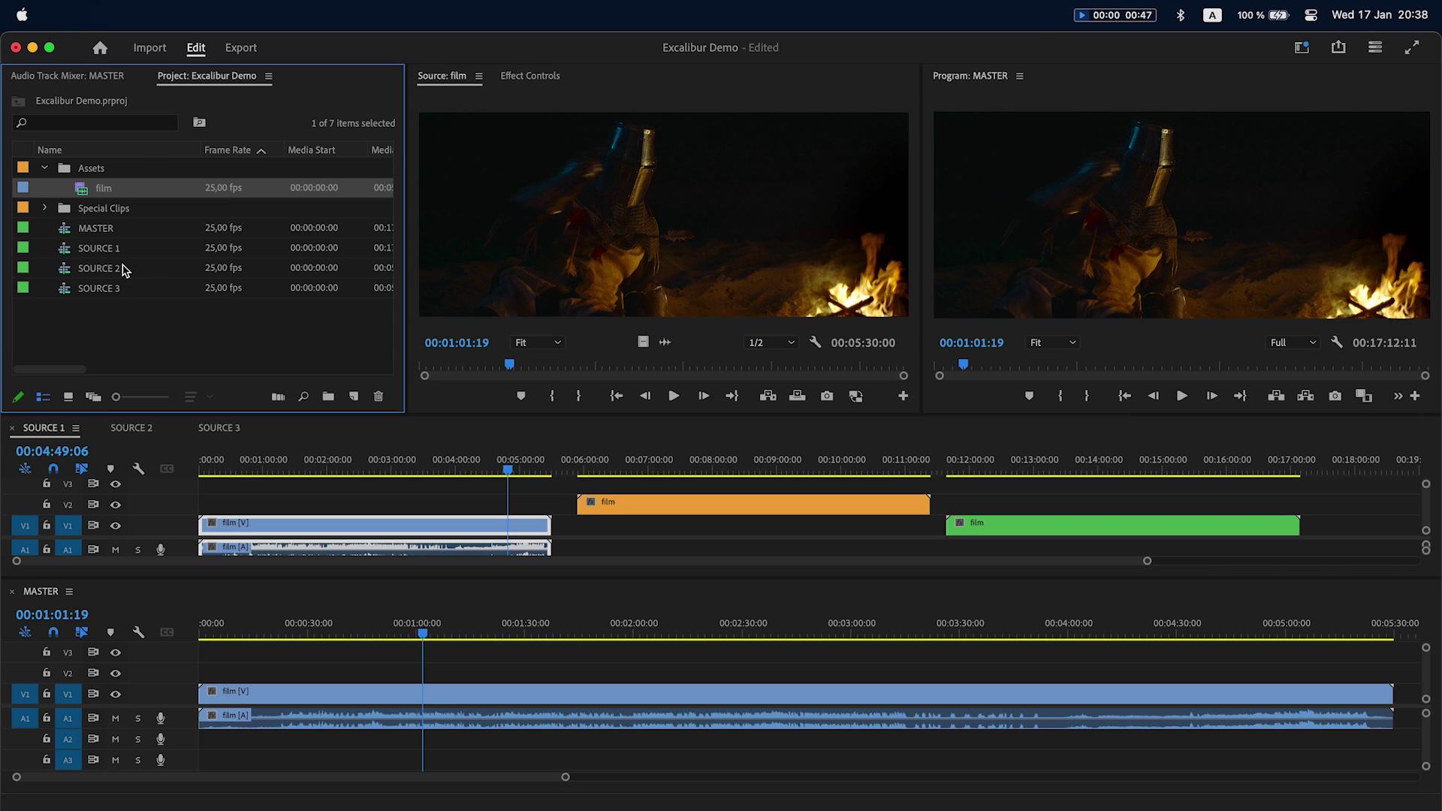
Load SOURCE 1 into the Source monitor and set the MASTER playhead to 00:02:19:04.
left_click_drag(103, 255, 571, 223)
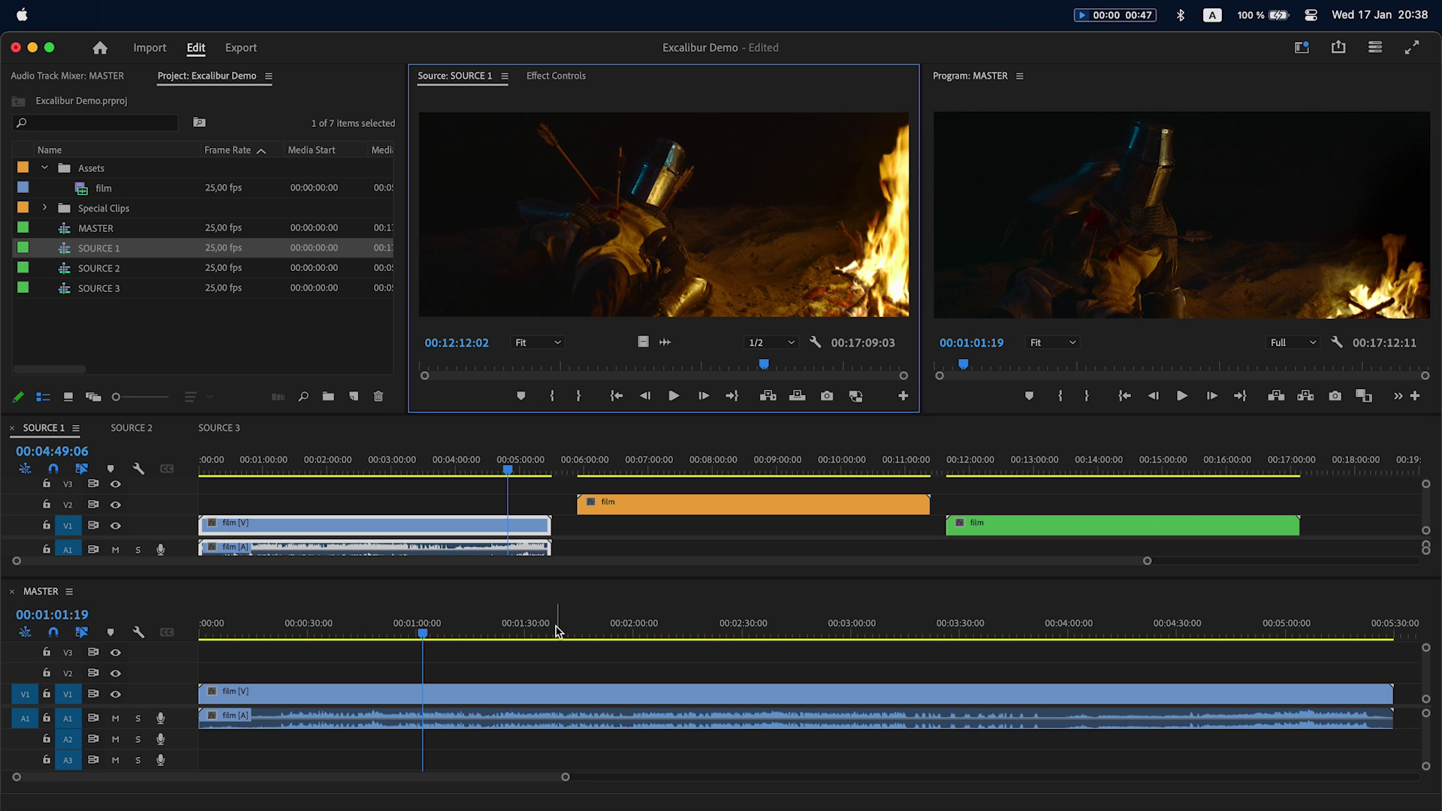
left_click(689, 635)
left_click_drag(689, 635, 703, 635)
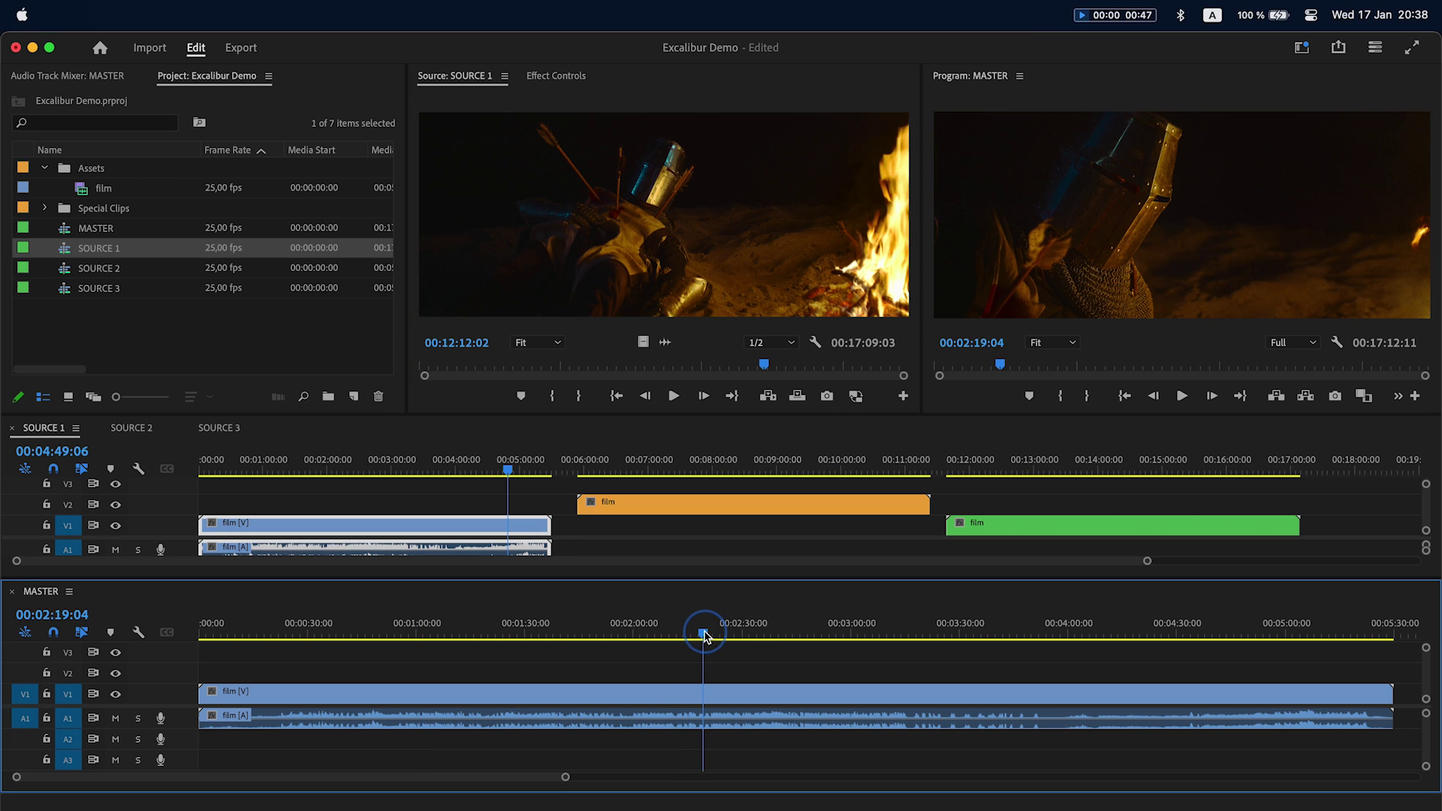
Run Excalibur's Match Frame to Source Sequence ('mf') twice, landing SOURCE 1 at 00:13:58:07.
key("alt+space")
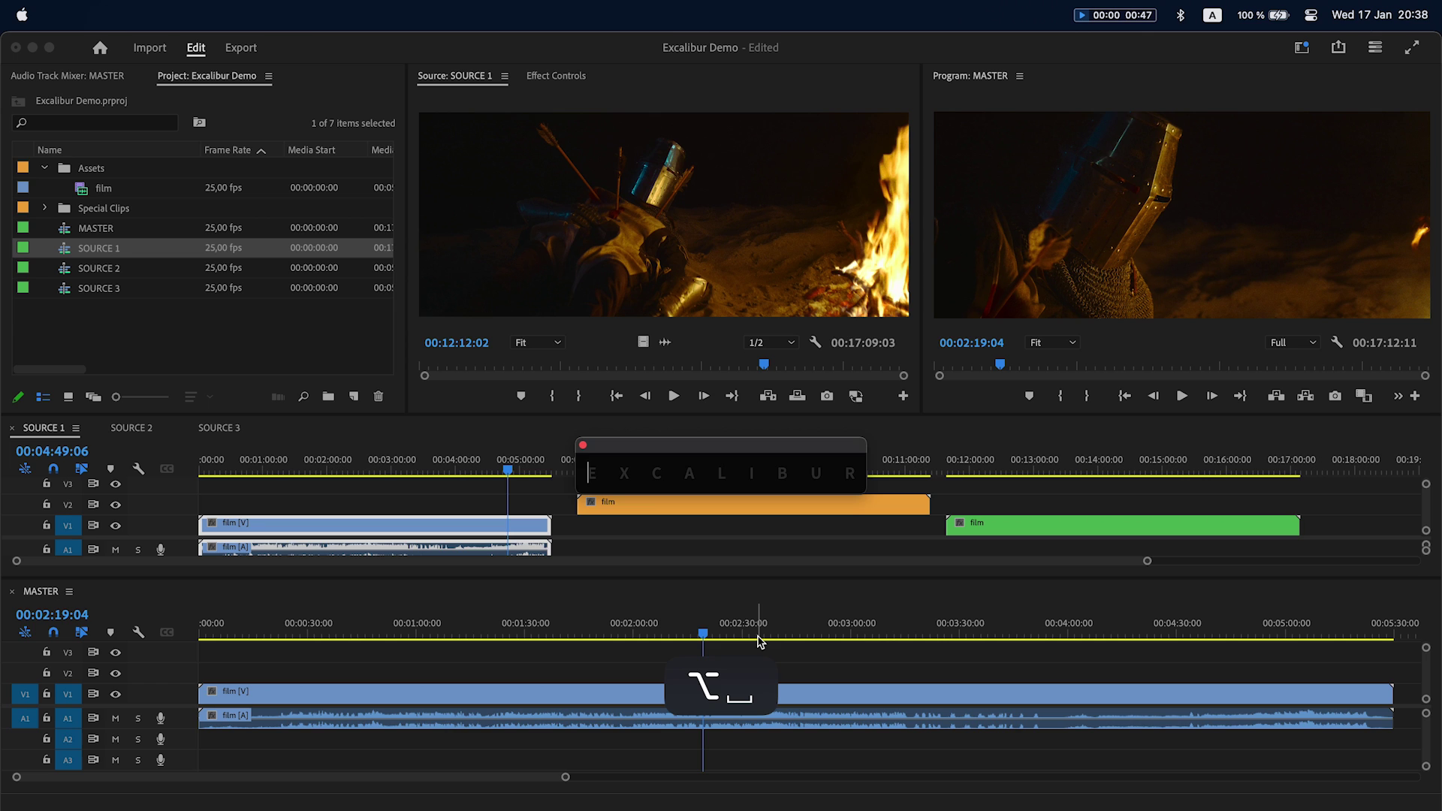
type("m f")
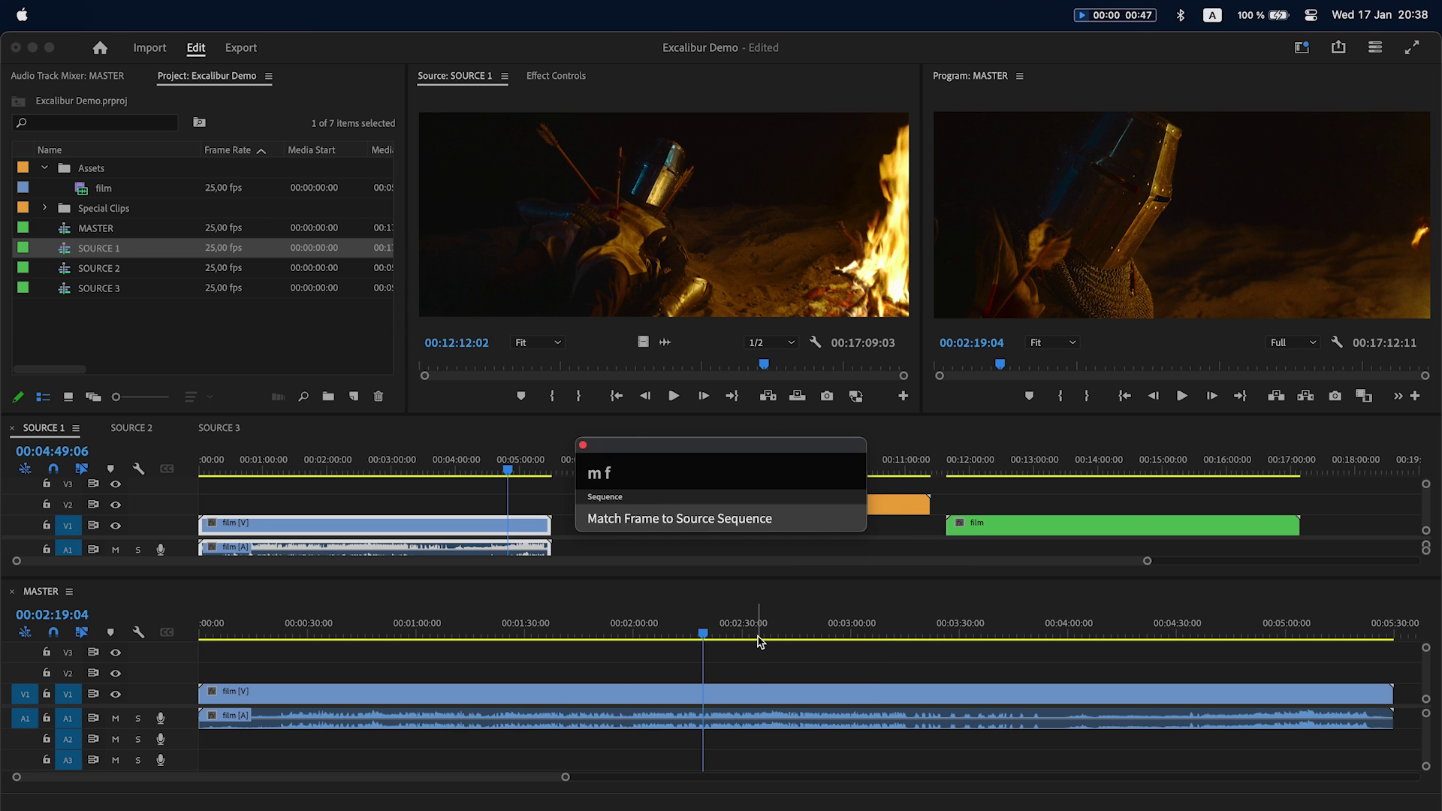
key("Return")
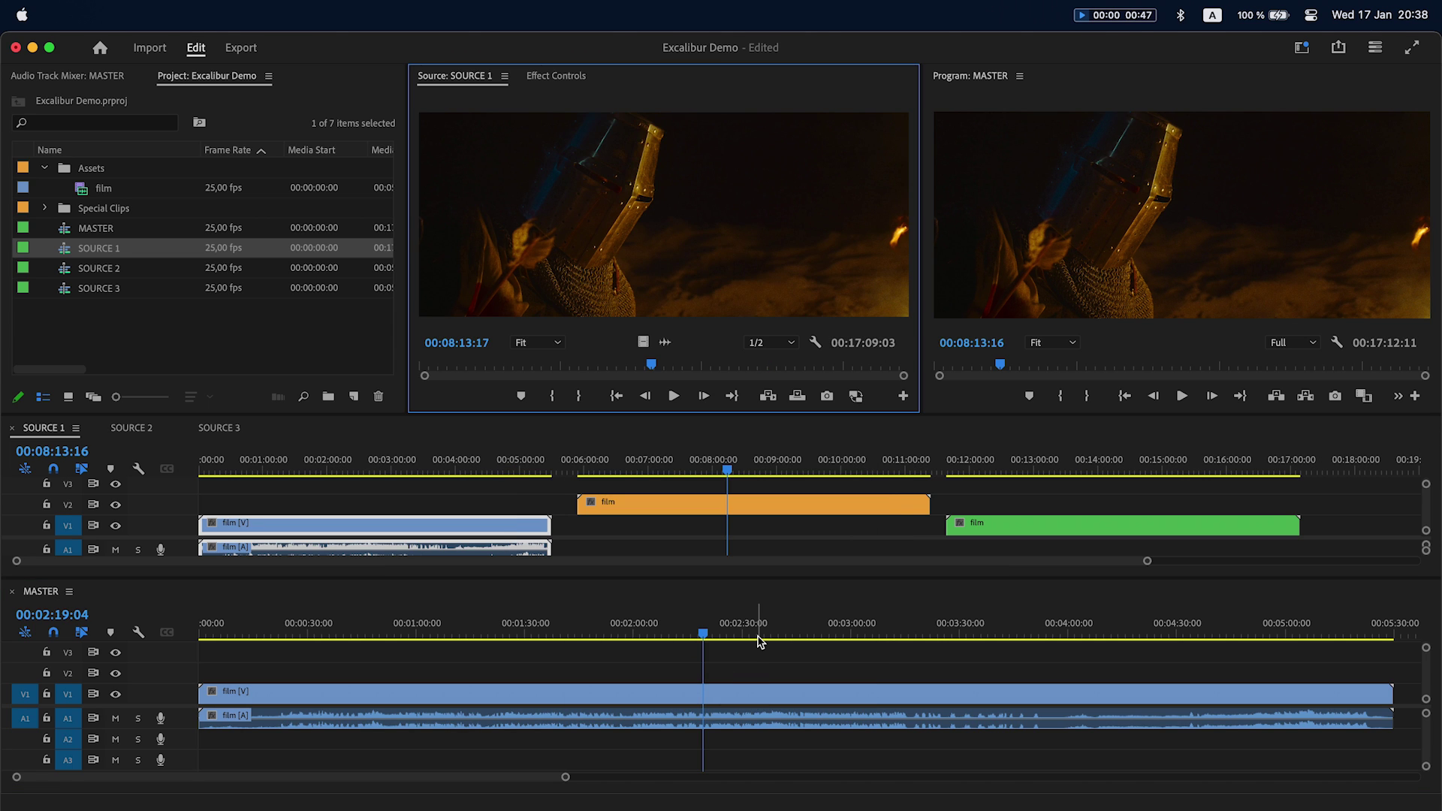
key("alt+space")
type("mf")
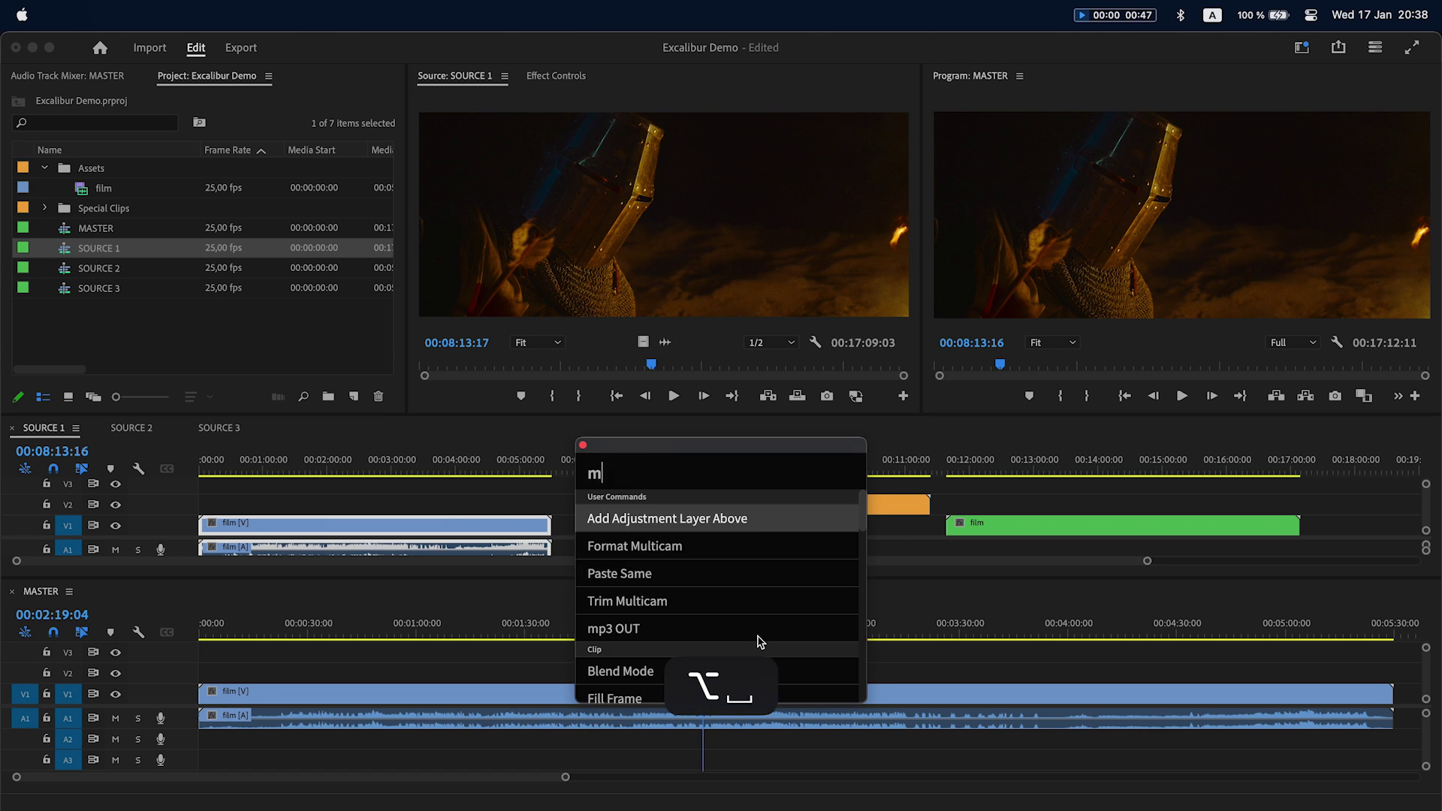
key("Return")
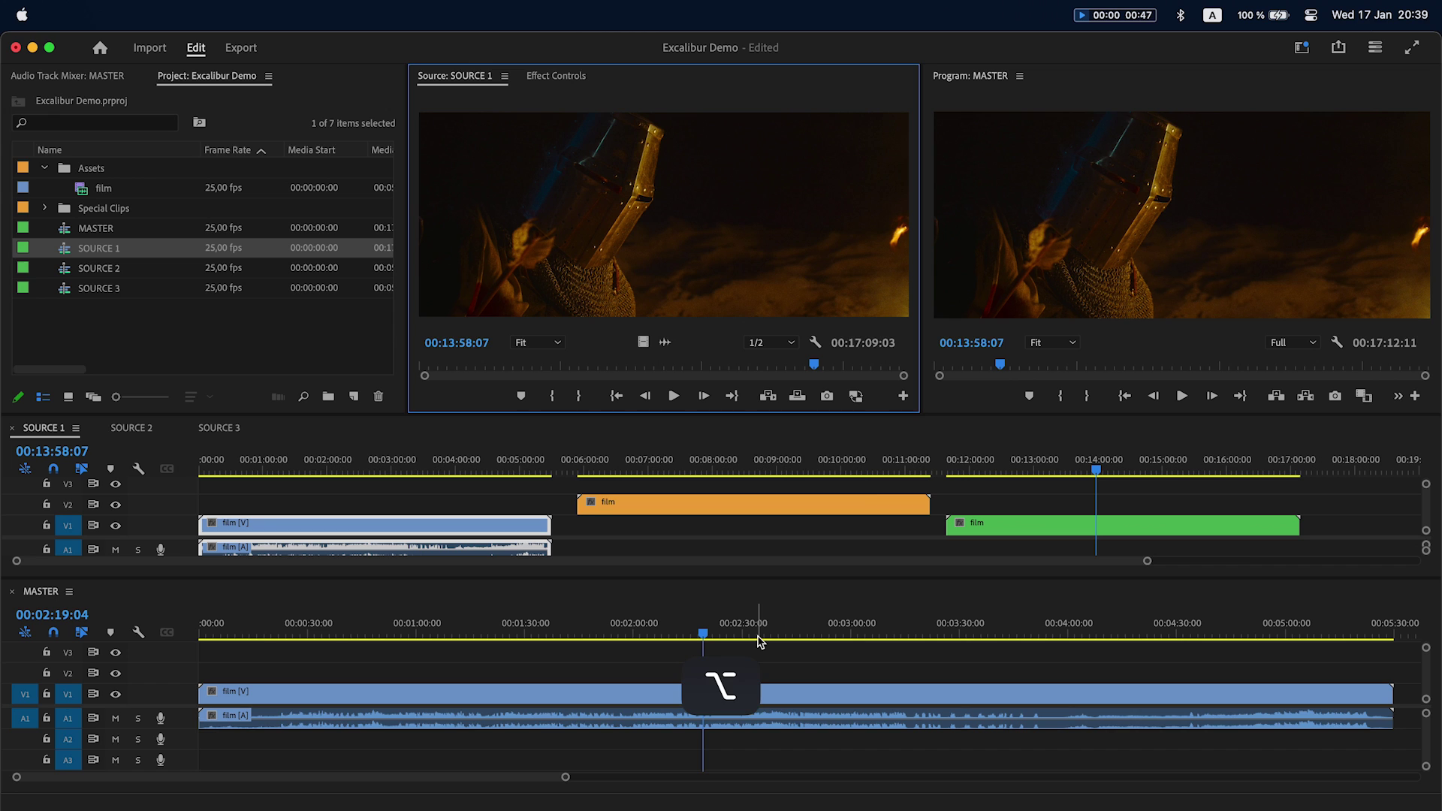
In Excalibur Settings, assign Ctrl+F to Match Frame to Source Sequence and Ctrl+Option+F to Reverse Match Frame.
key("alt+space")
type("sett")
key("Return")
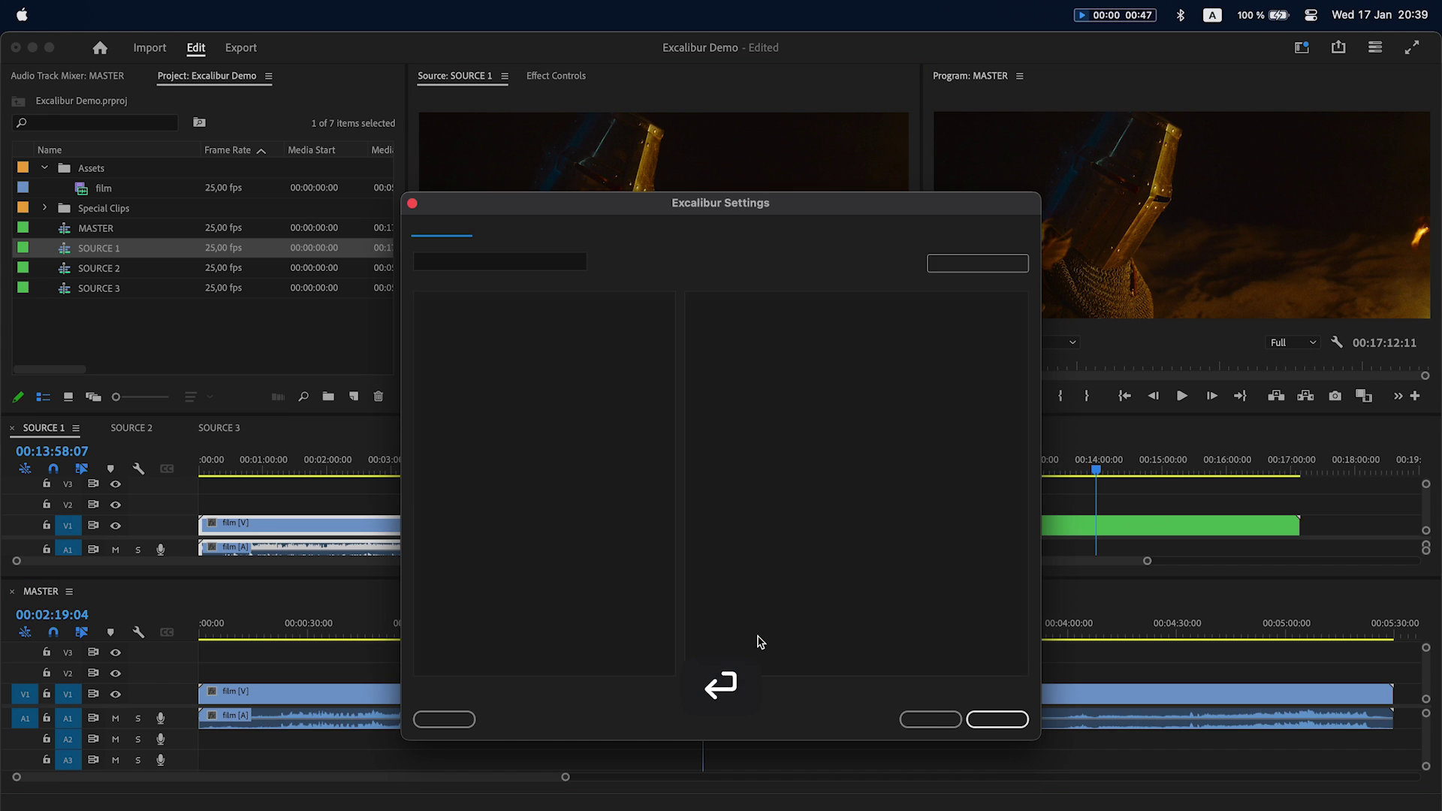
left_click(541, 263)
type("match")
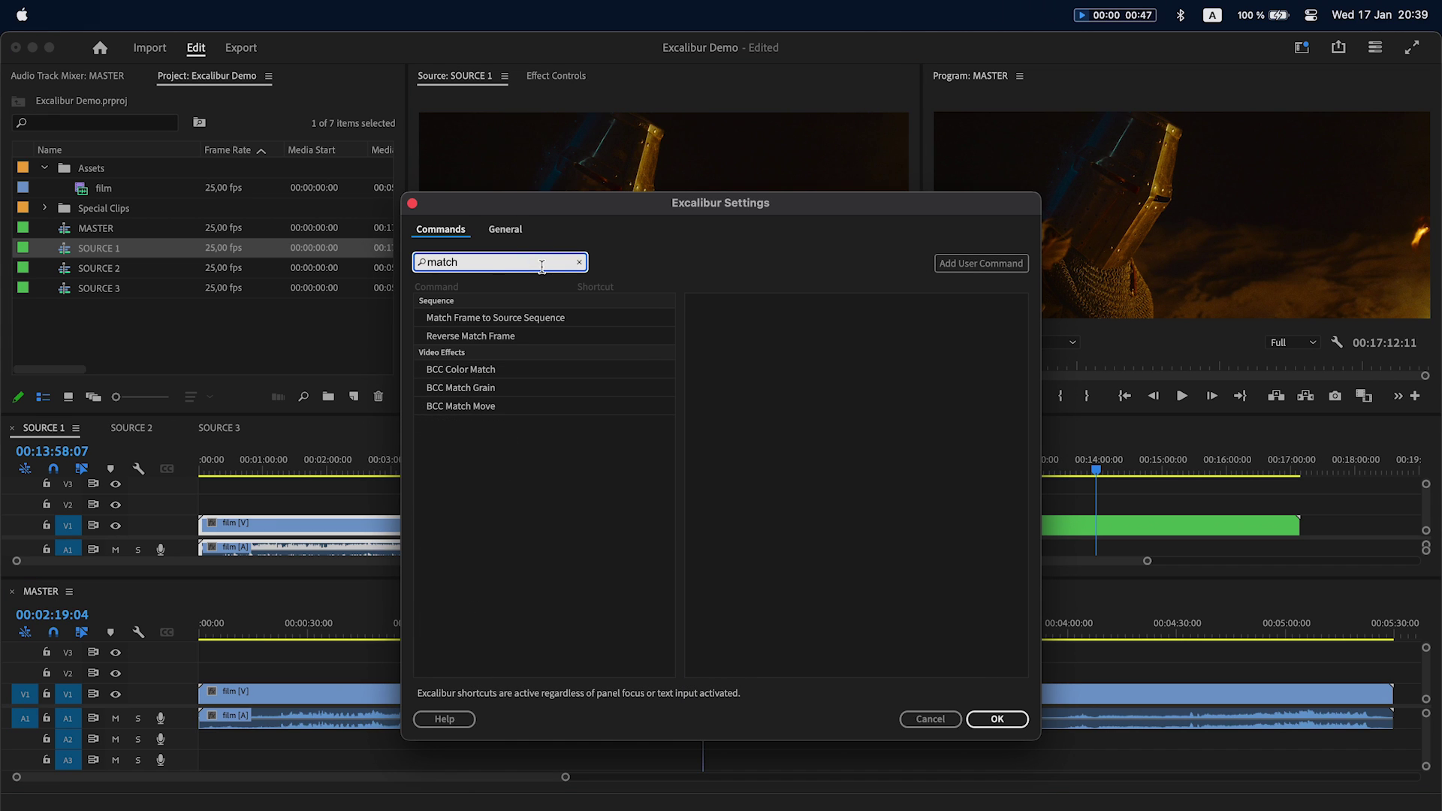
left_click(612, 323)
key("ctrl+f")
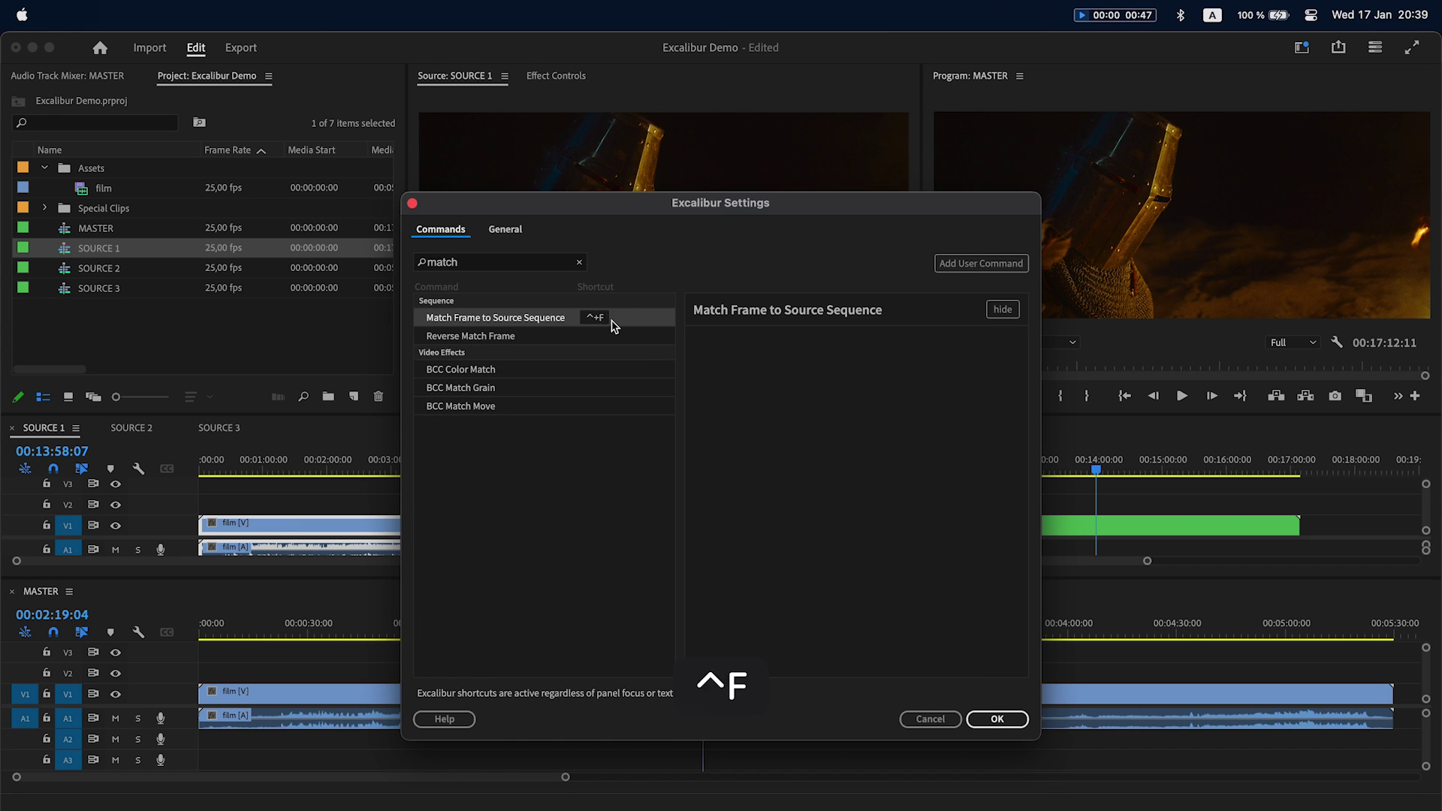
left_click(596, 336)
key("ctrl+alt+f")
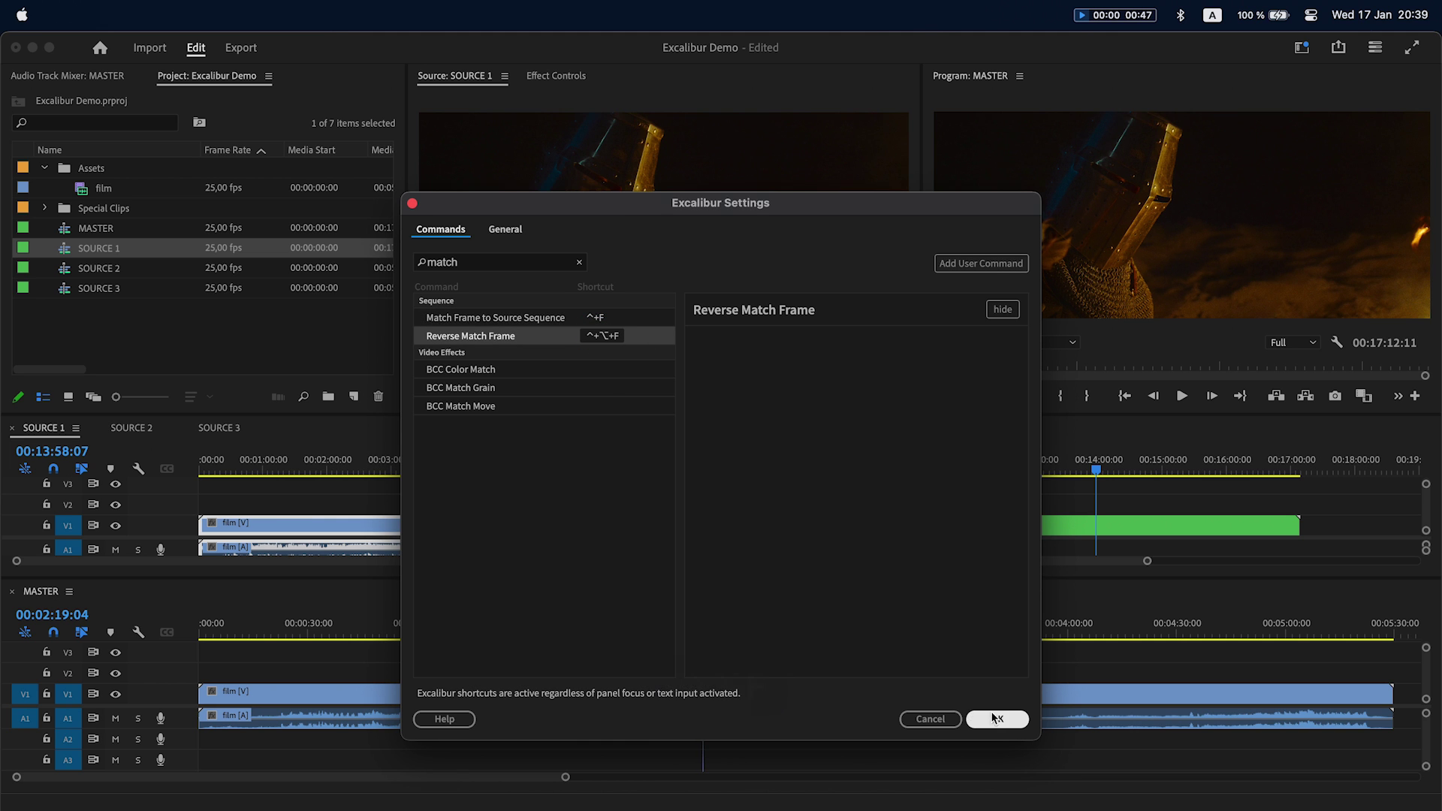
left_click(996, 718)
At MASTER 00:03:37:06, press Ctrl+F twice to match into SOURCE 1, then close that timeline.
left_click(849, 634)
left_click(984, 633)
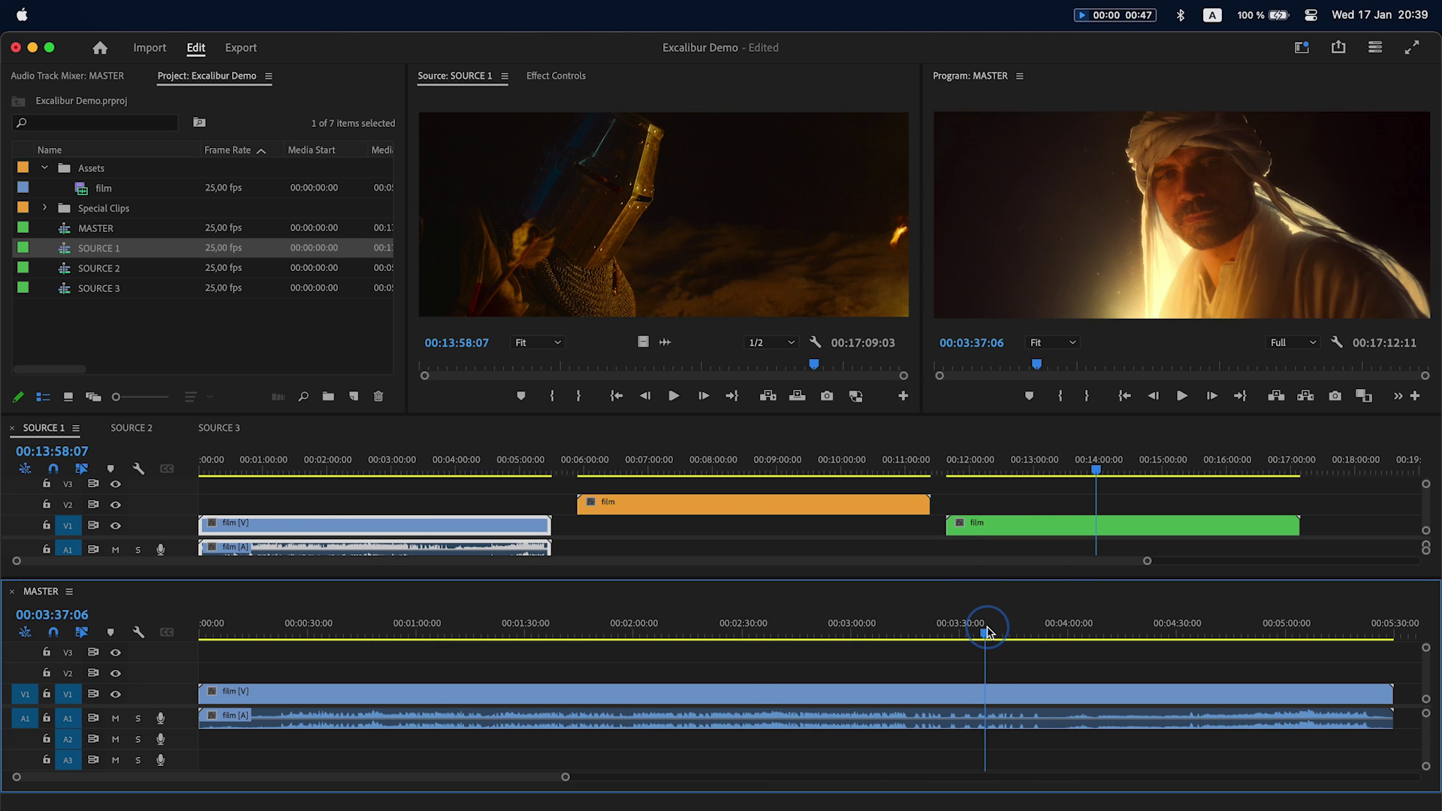
key("ctrl+f")
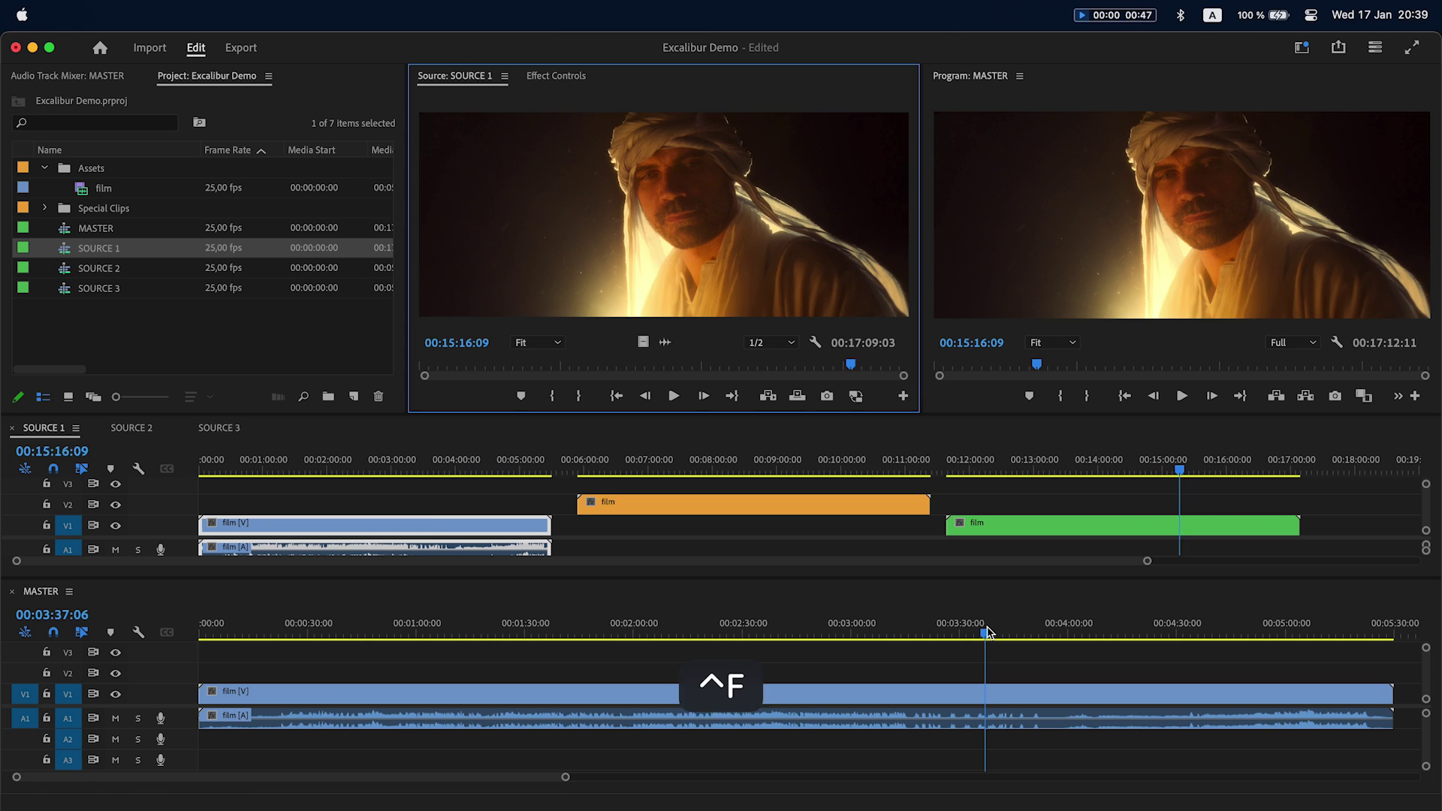
key("ctrl+f")
key("ctrl+f")
key("ctrl+f")
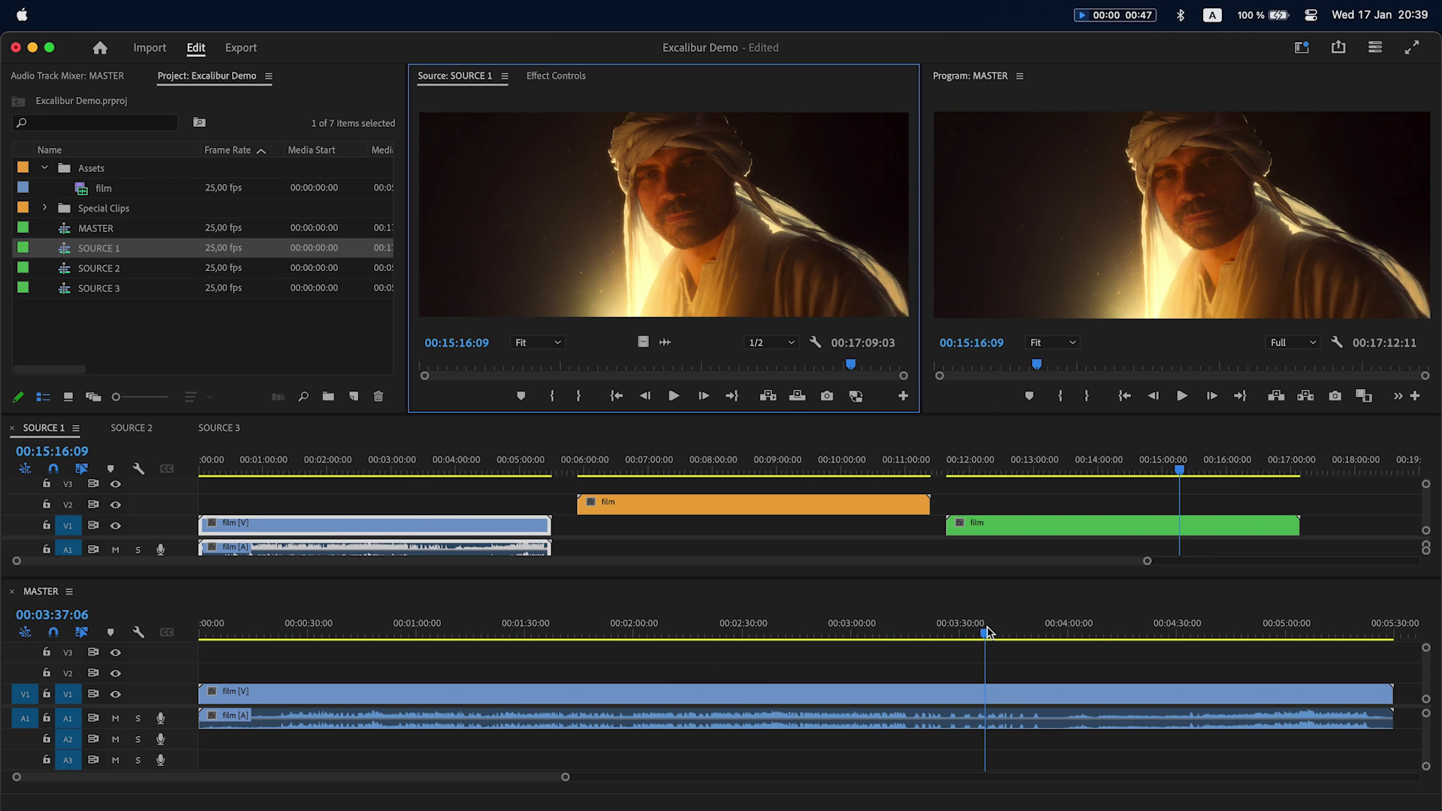
key("super+w")
Open the viewed SOURCE 1 sequence as a timeline in the upper timeline area.
left_click(815, 341)
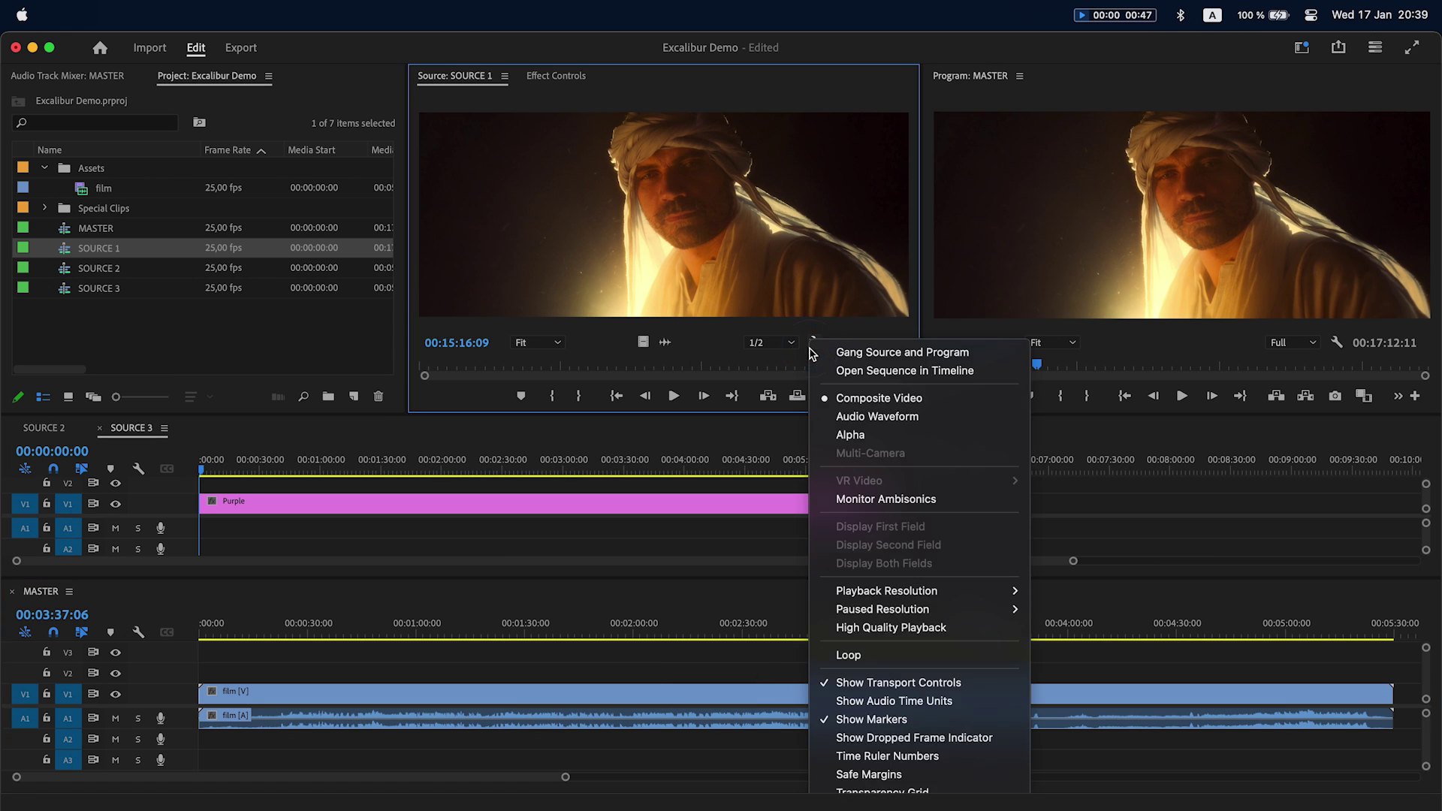
left_click(873, 372)
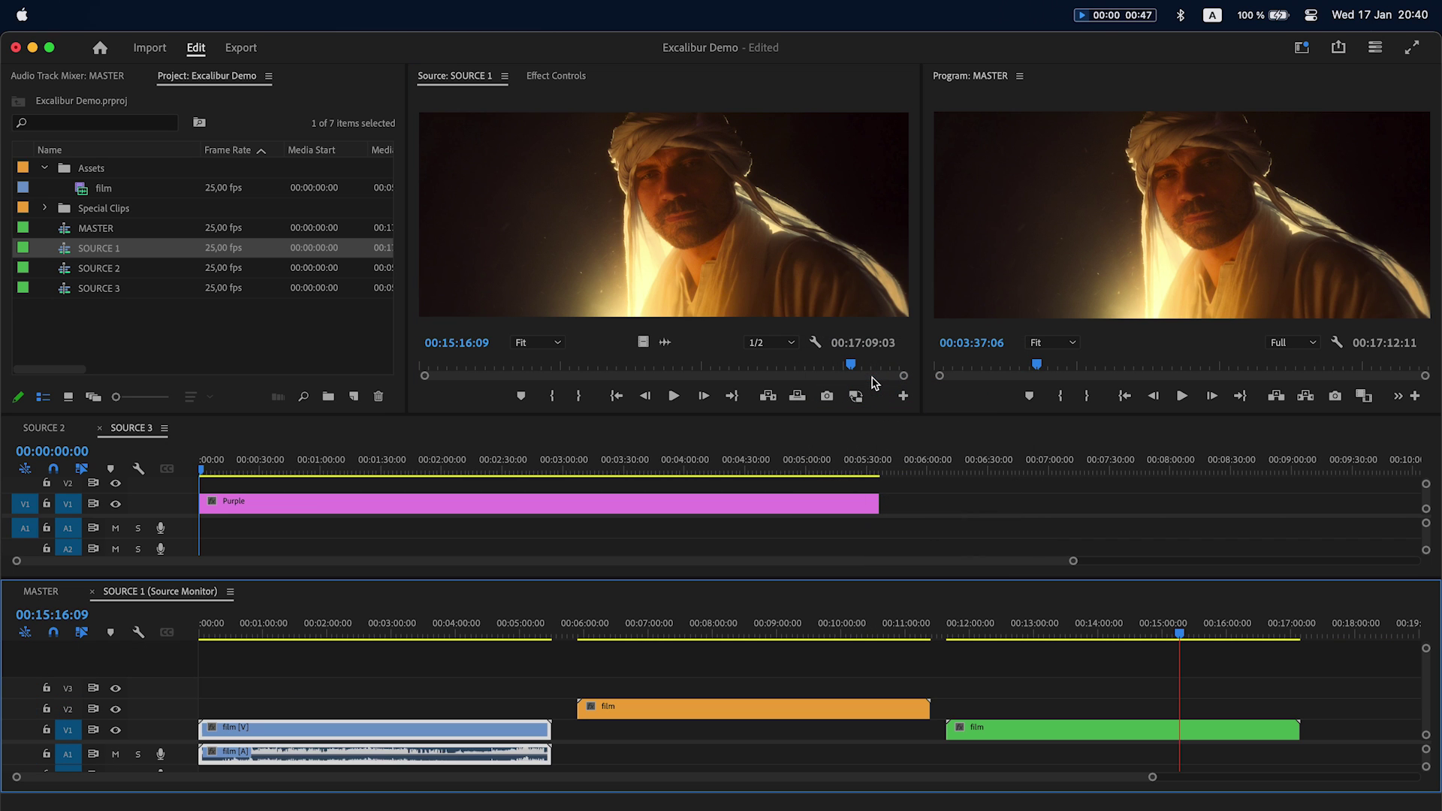
left_click_drag(158, 599, 221, 450)
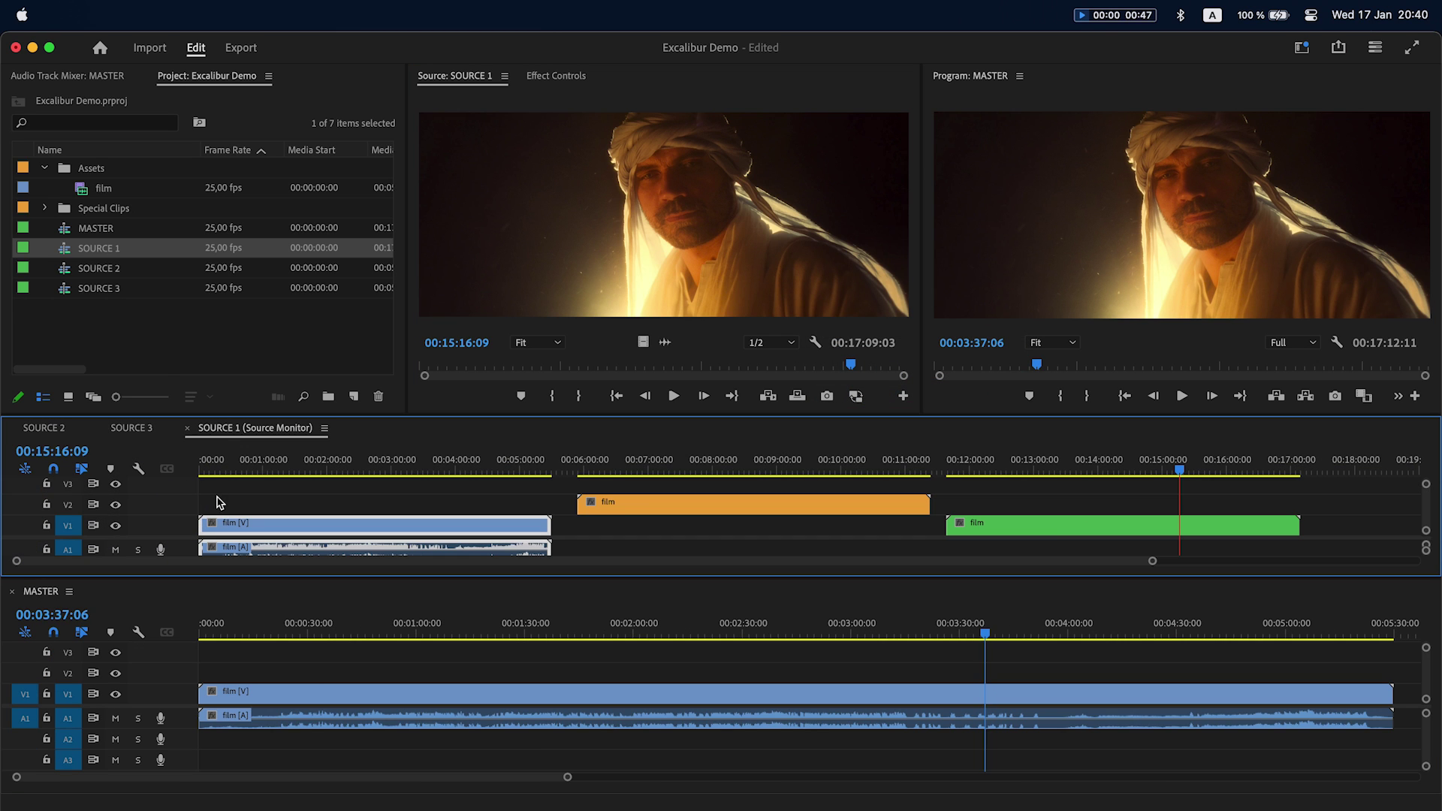
Match MASTER's campfire frame at 00:00:14:01 to SOURCE 1 at 00:06:08:14 with Ctrl+F.
left_click(347, 627)
left_click_drag(347, 626, 251, 635)
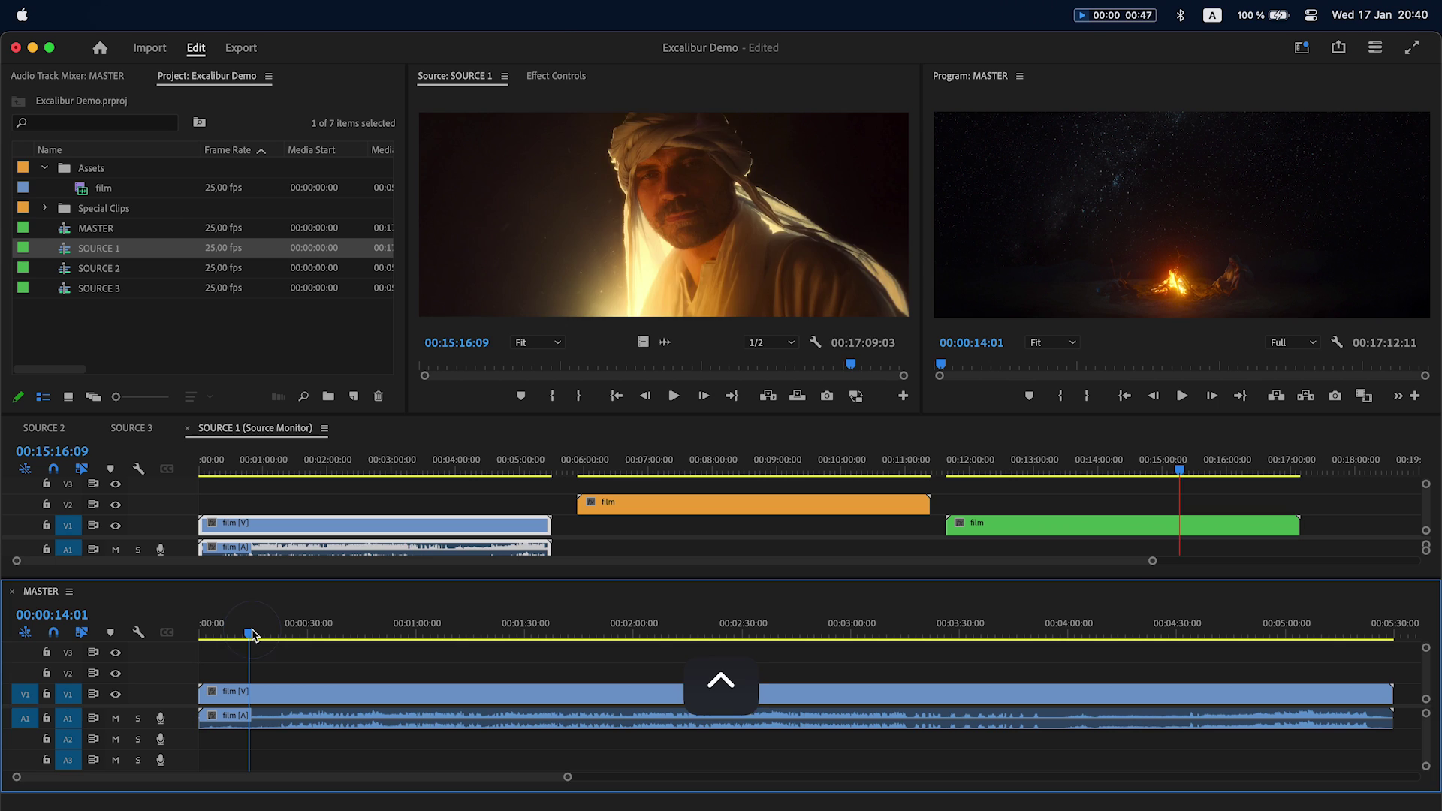
key("ctrl+f")
key("ctrl+f")
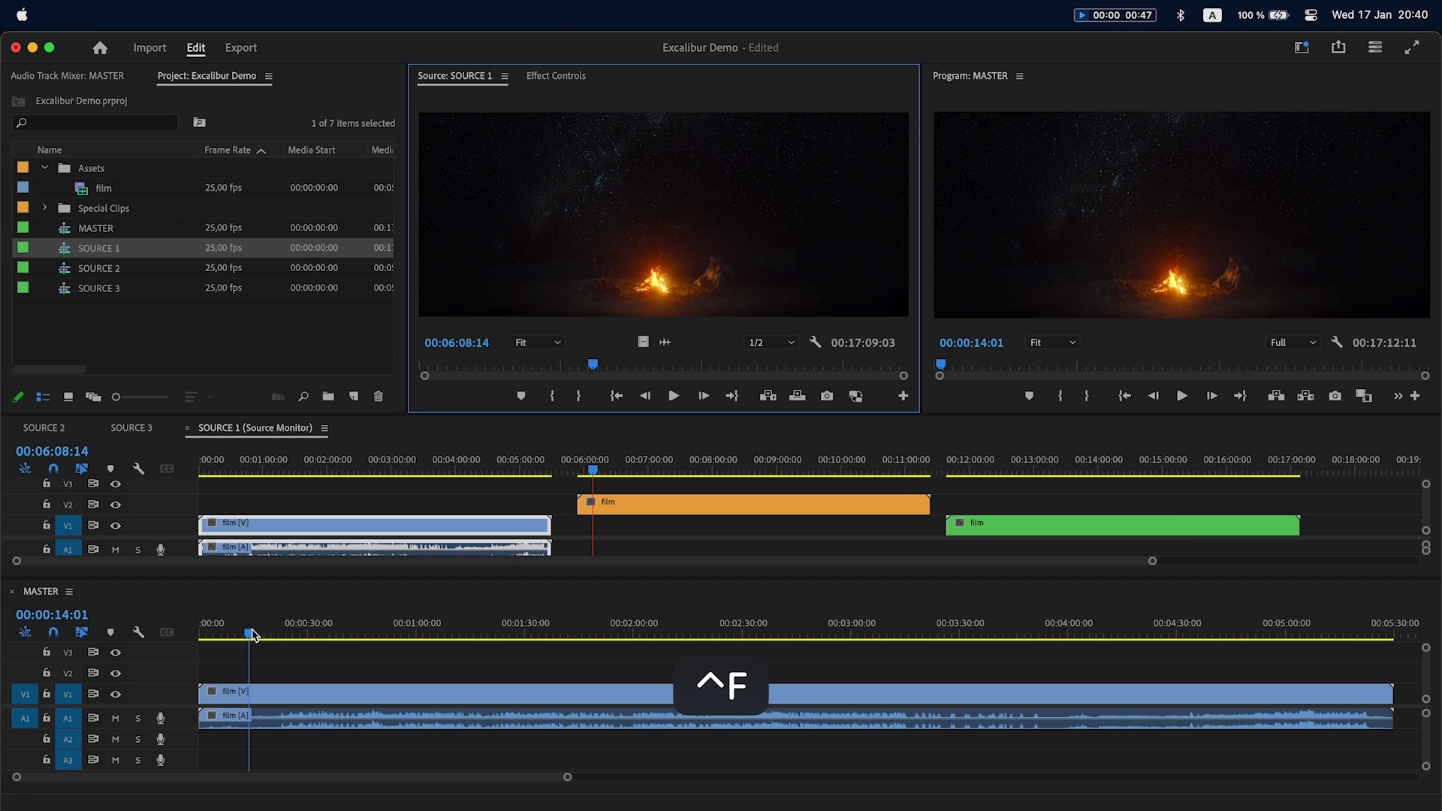
key("ctrl+f")
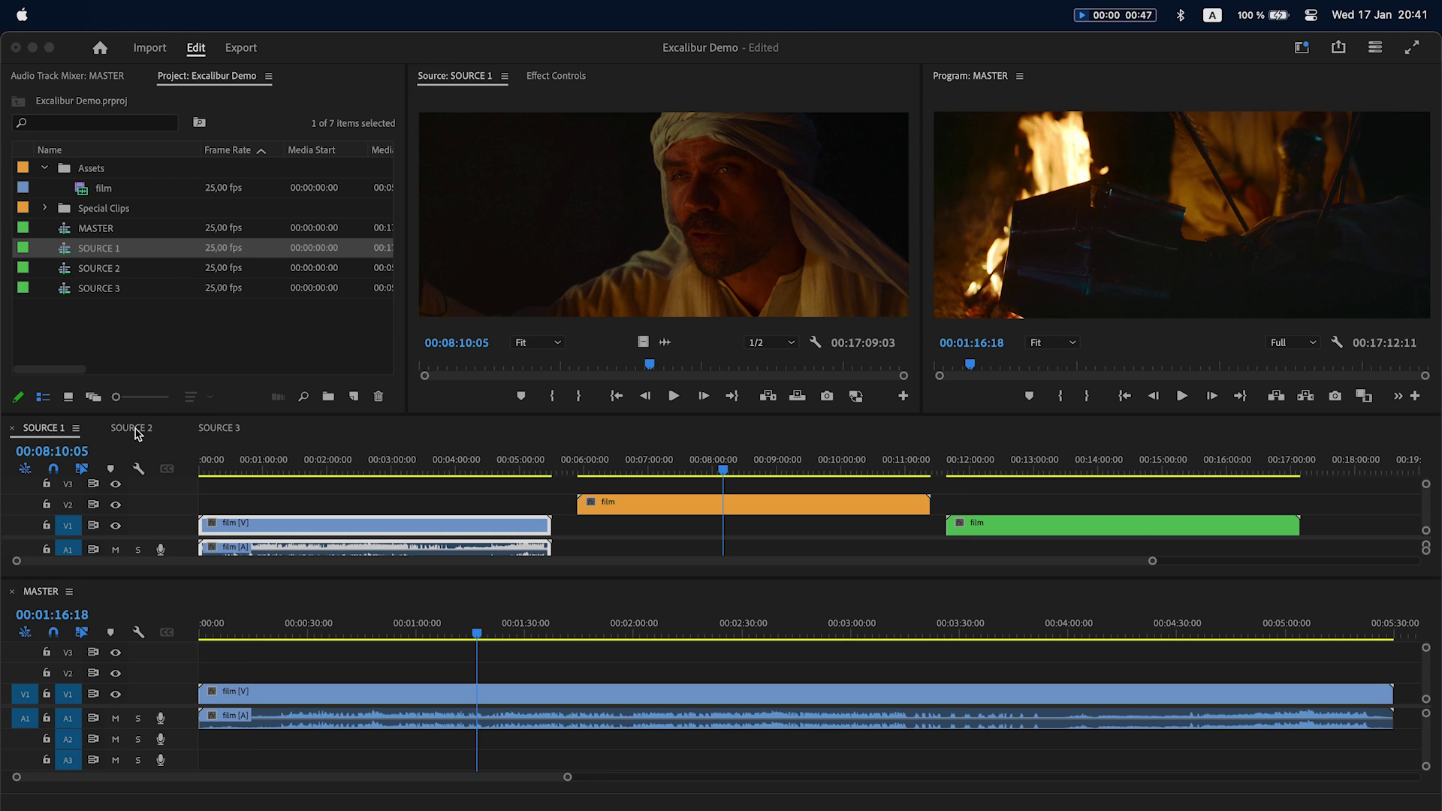
Browse the SOURCE 2 and SOURCE 3 sequences and select SOURCE 1–3 in the Project panel.
left_click(139, 429)
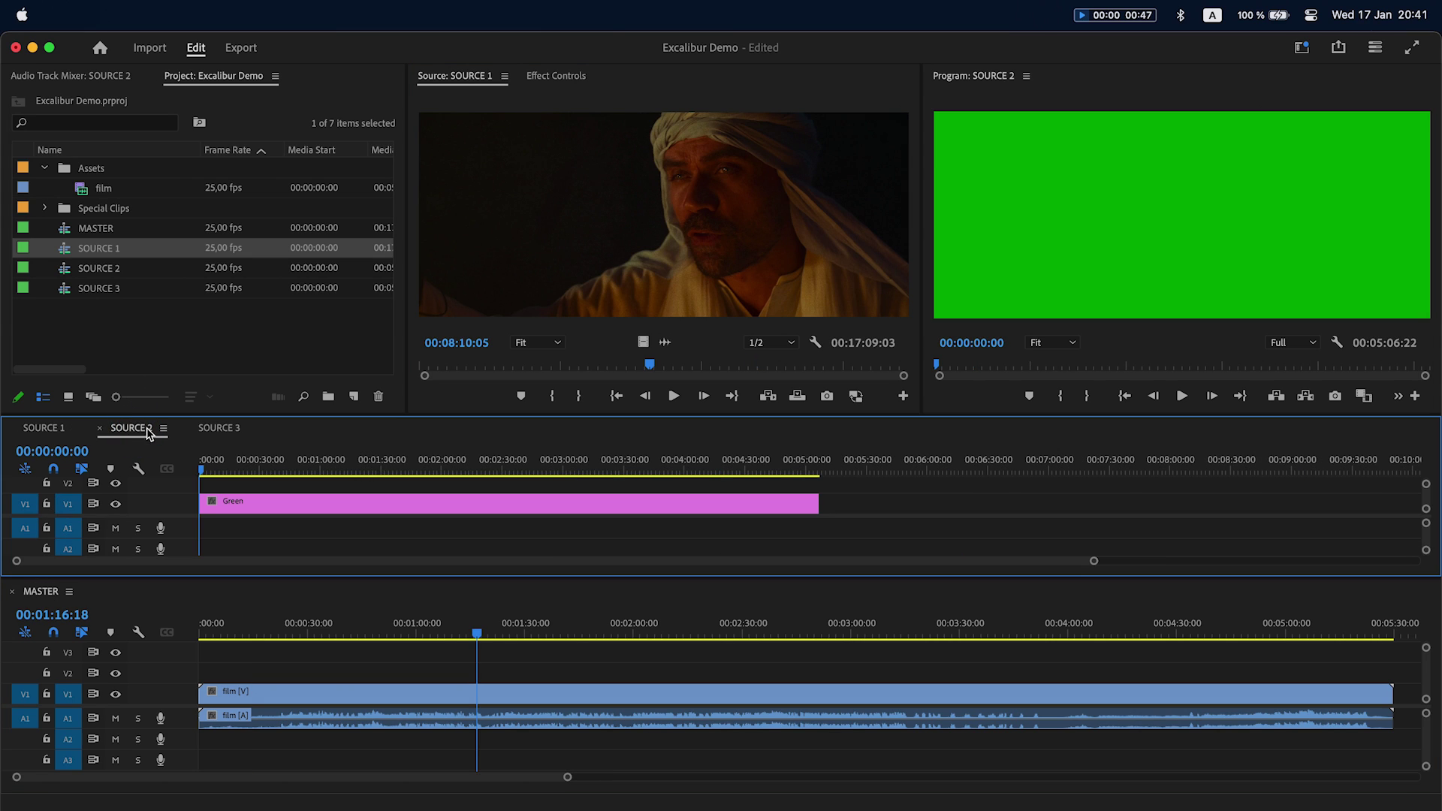
left_click(230, 430)
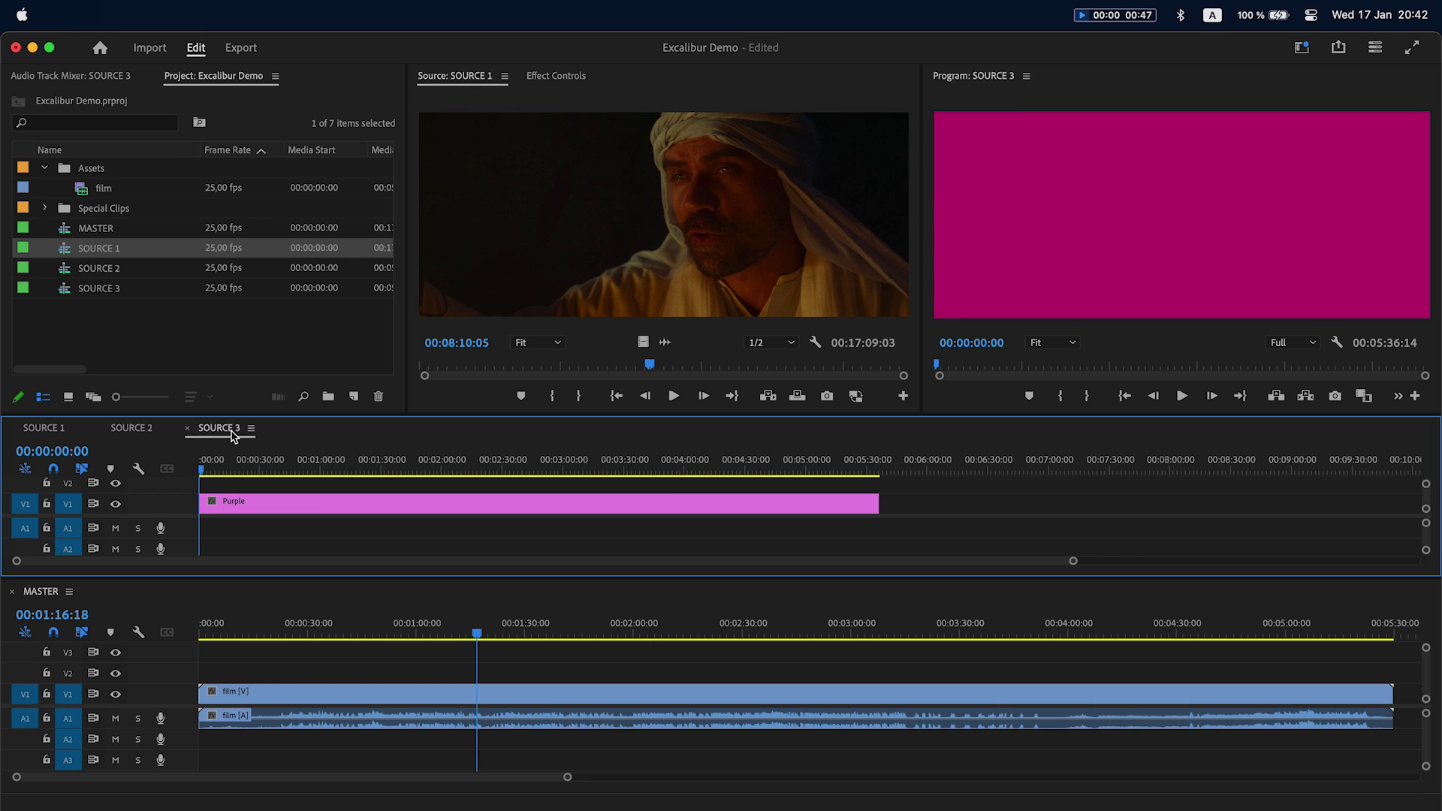
left_click_drag(78, 333, 105, 242)
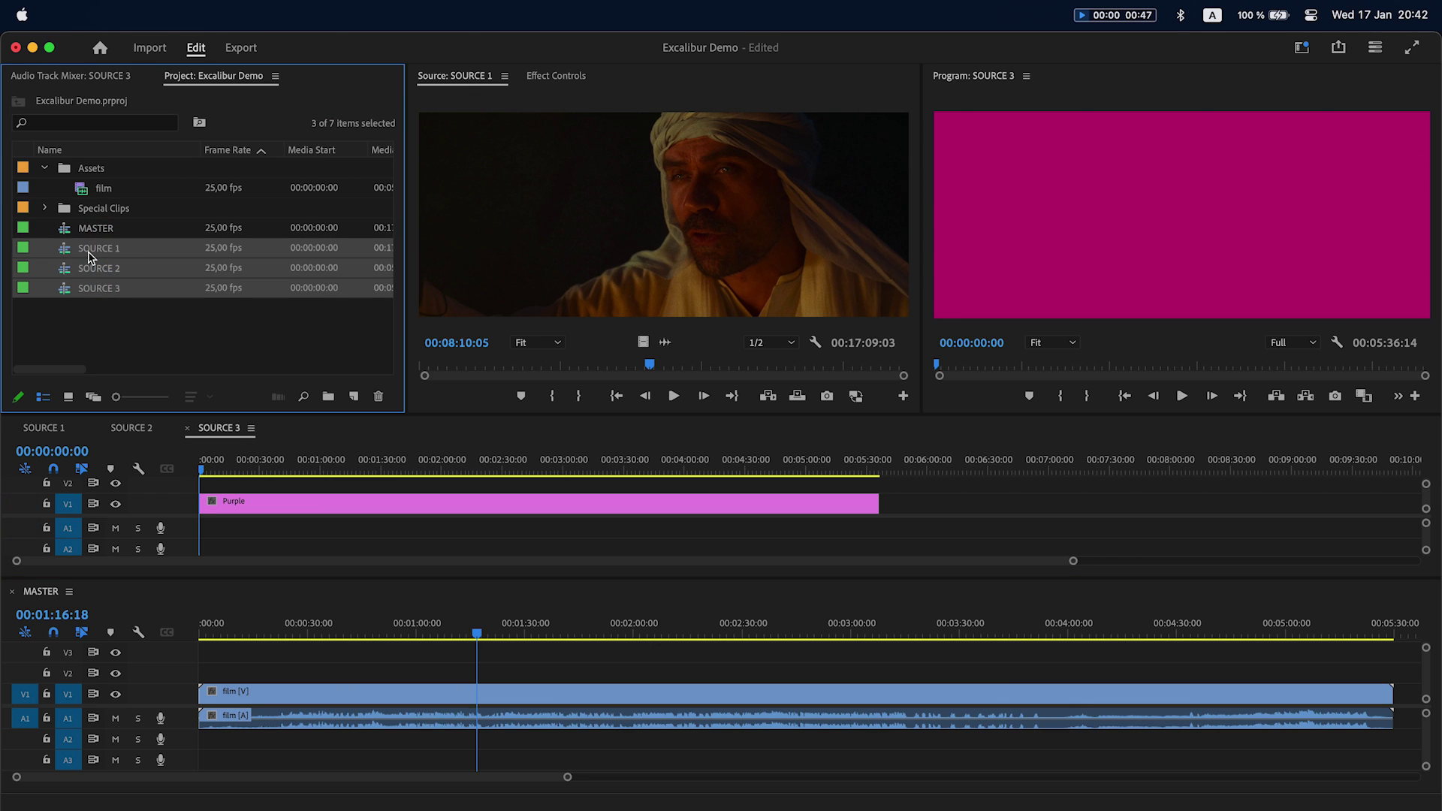
Load SOURCE 2 into the source viewer from its item list, then return to the SOURCE 1 timeline.
left_click(538, 105)
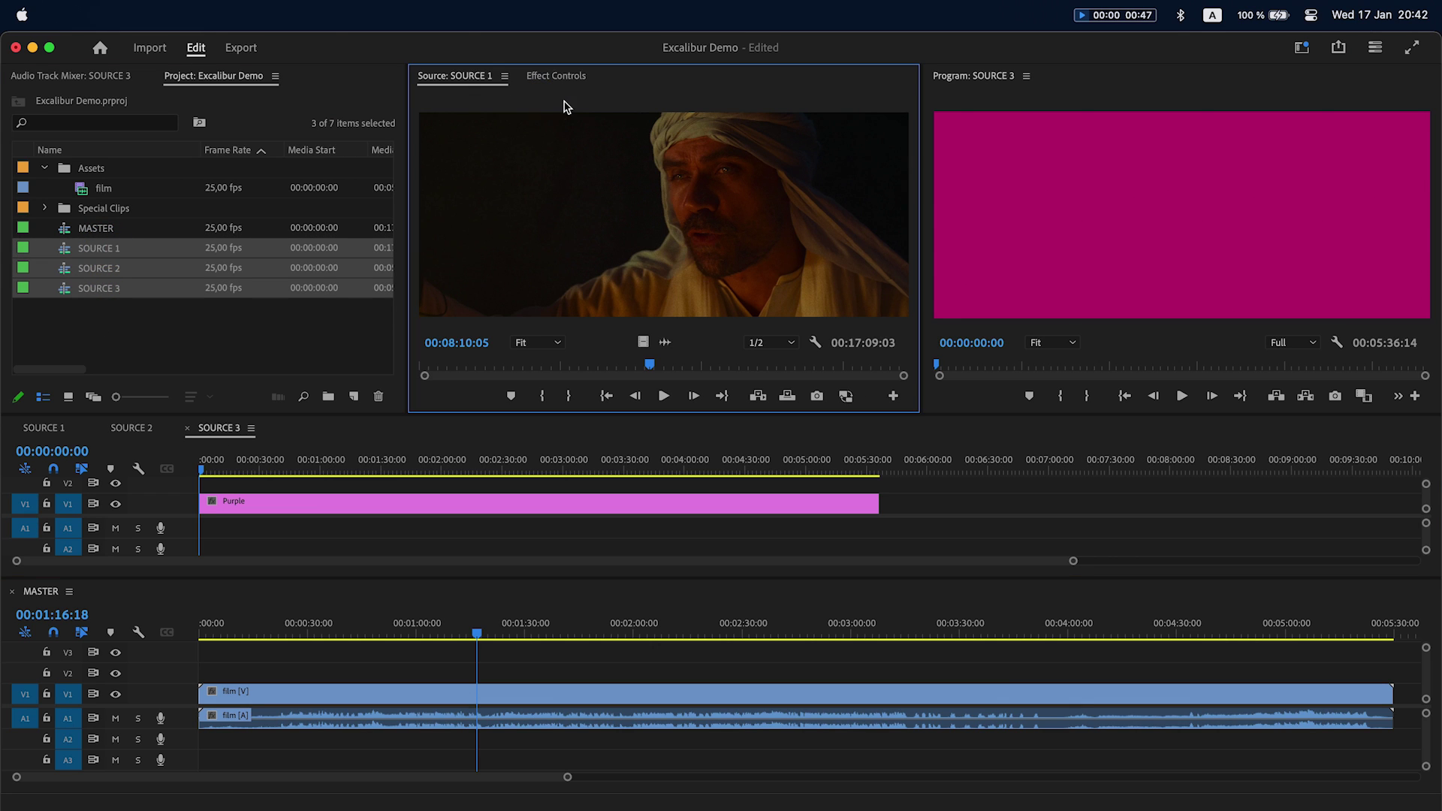
left_click(505, 77)
left_click(557, 259)
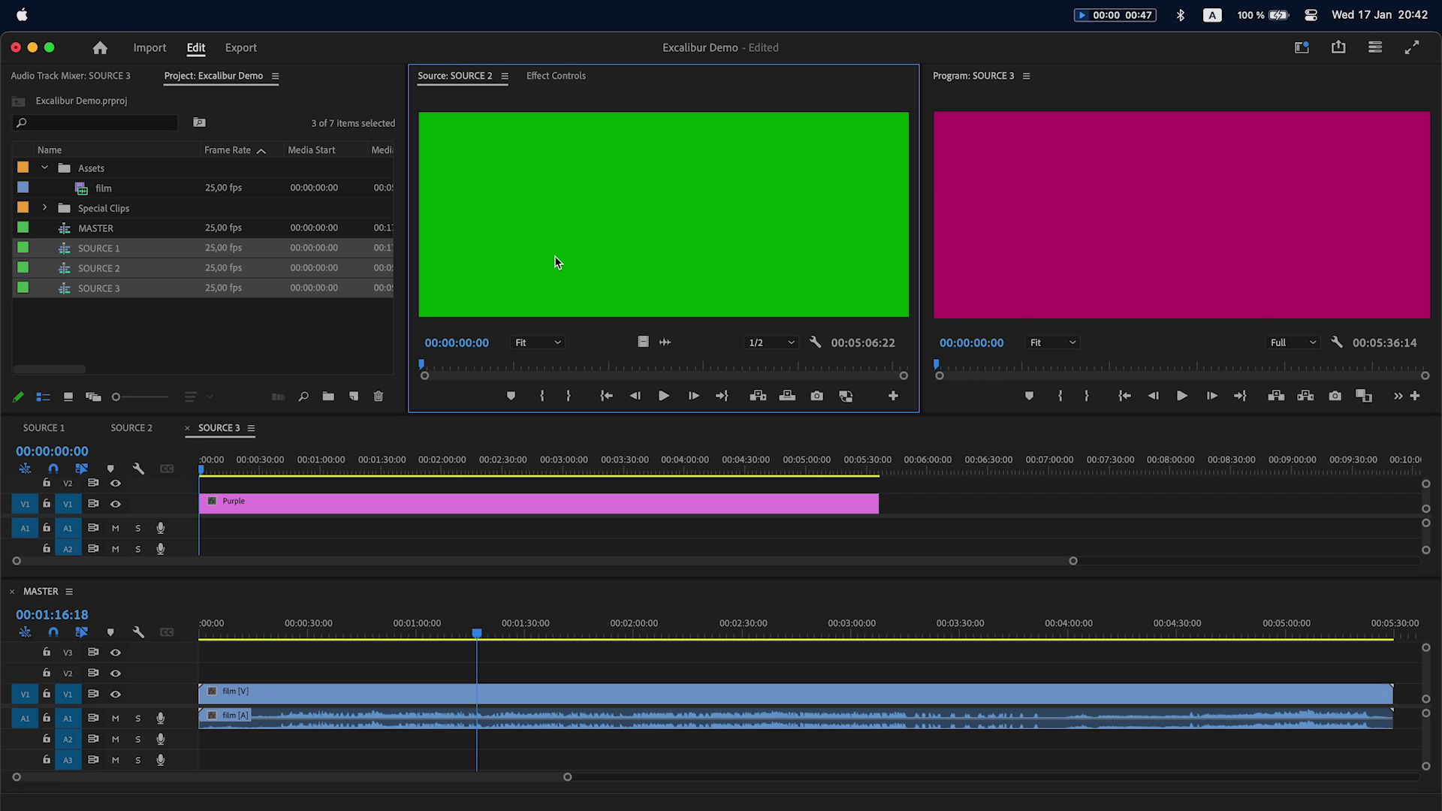
left_click(45, 428)
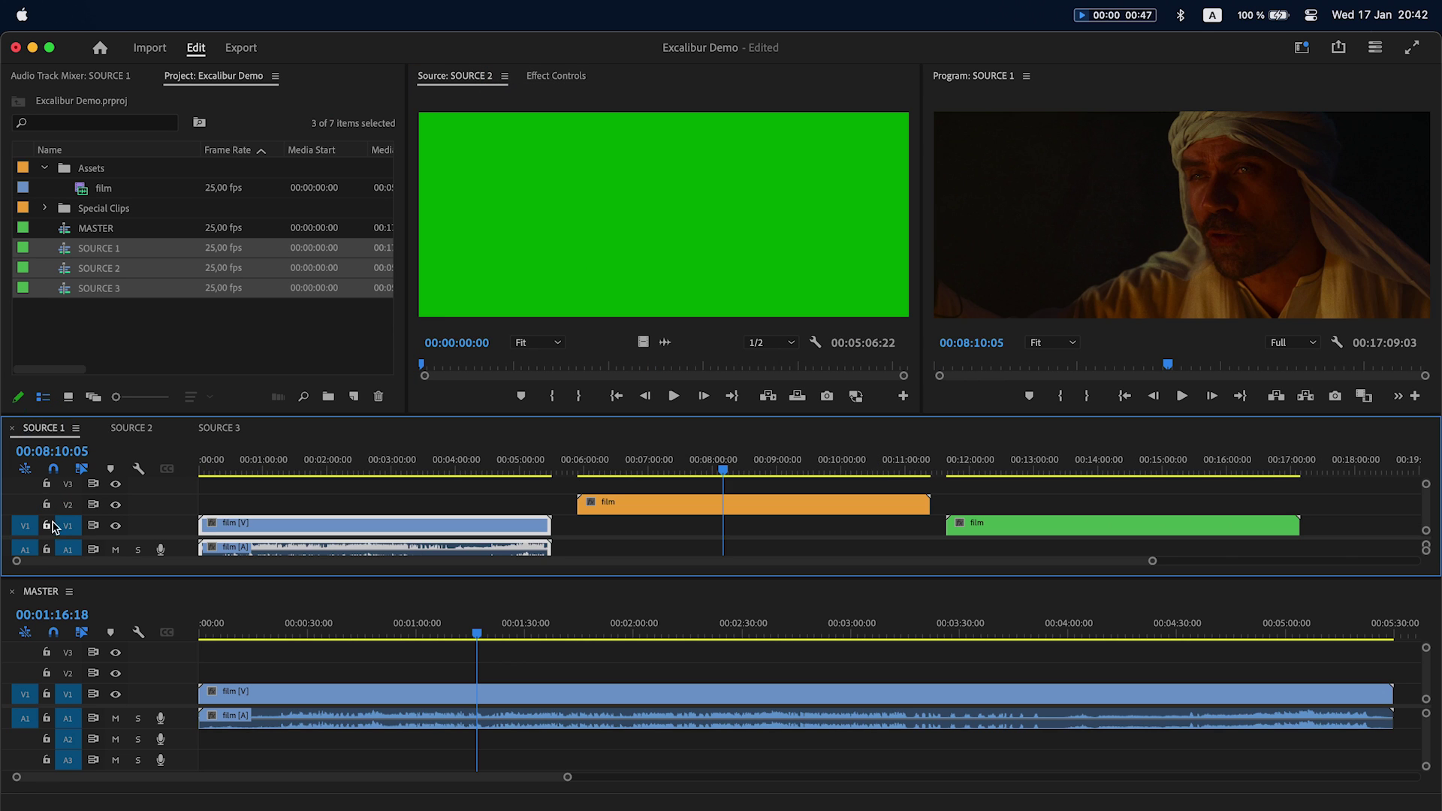
Cycle Ctrl+F match frames for MASTER's 00:02:00:12 frame, then pick source frame 00:03:21:23.
left_click(41, 592)
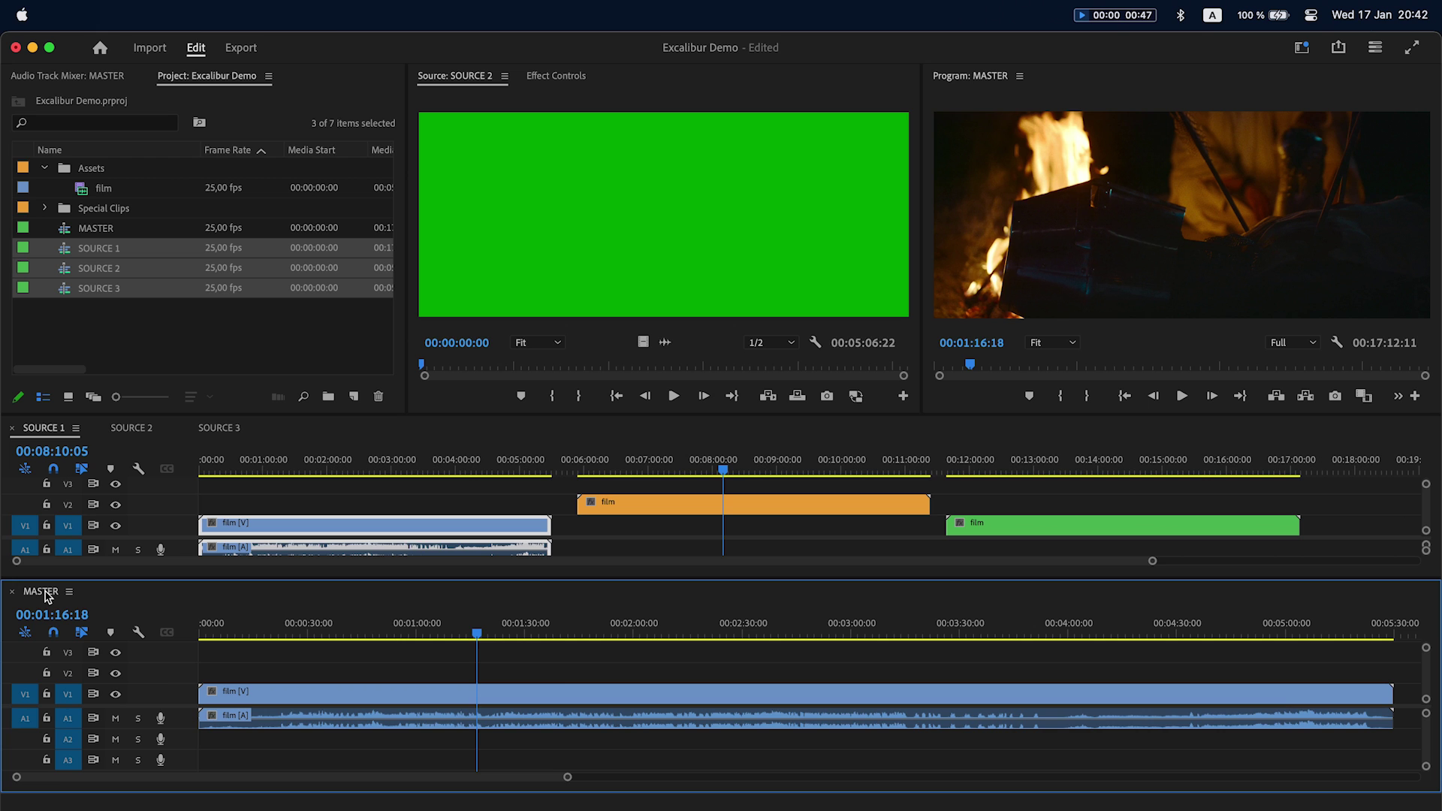
left_click(636, 606)
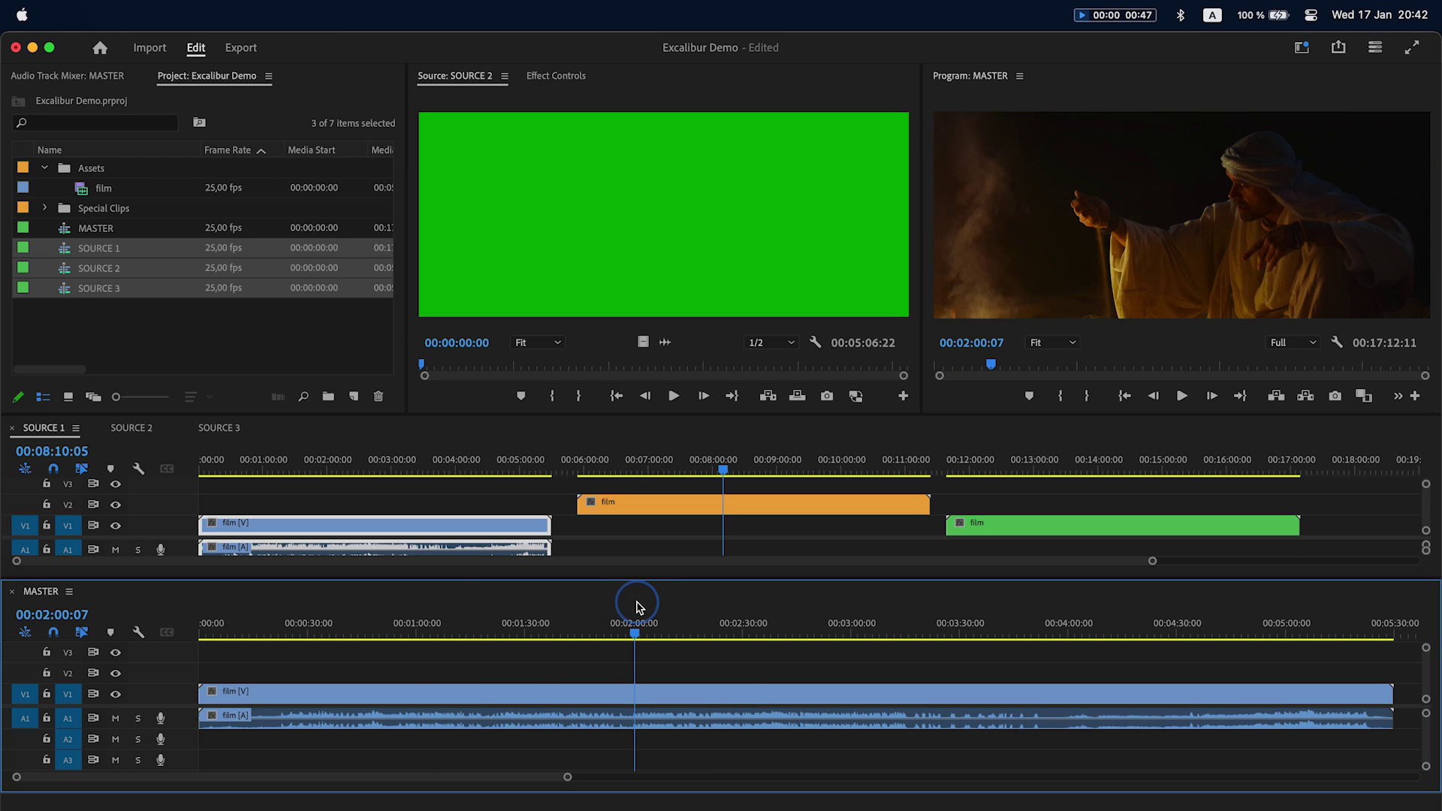
key("ctrl+f")
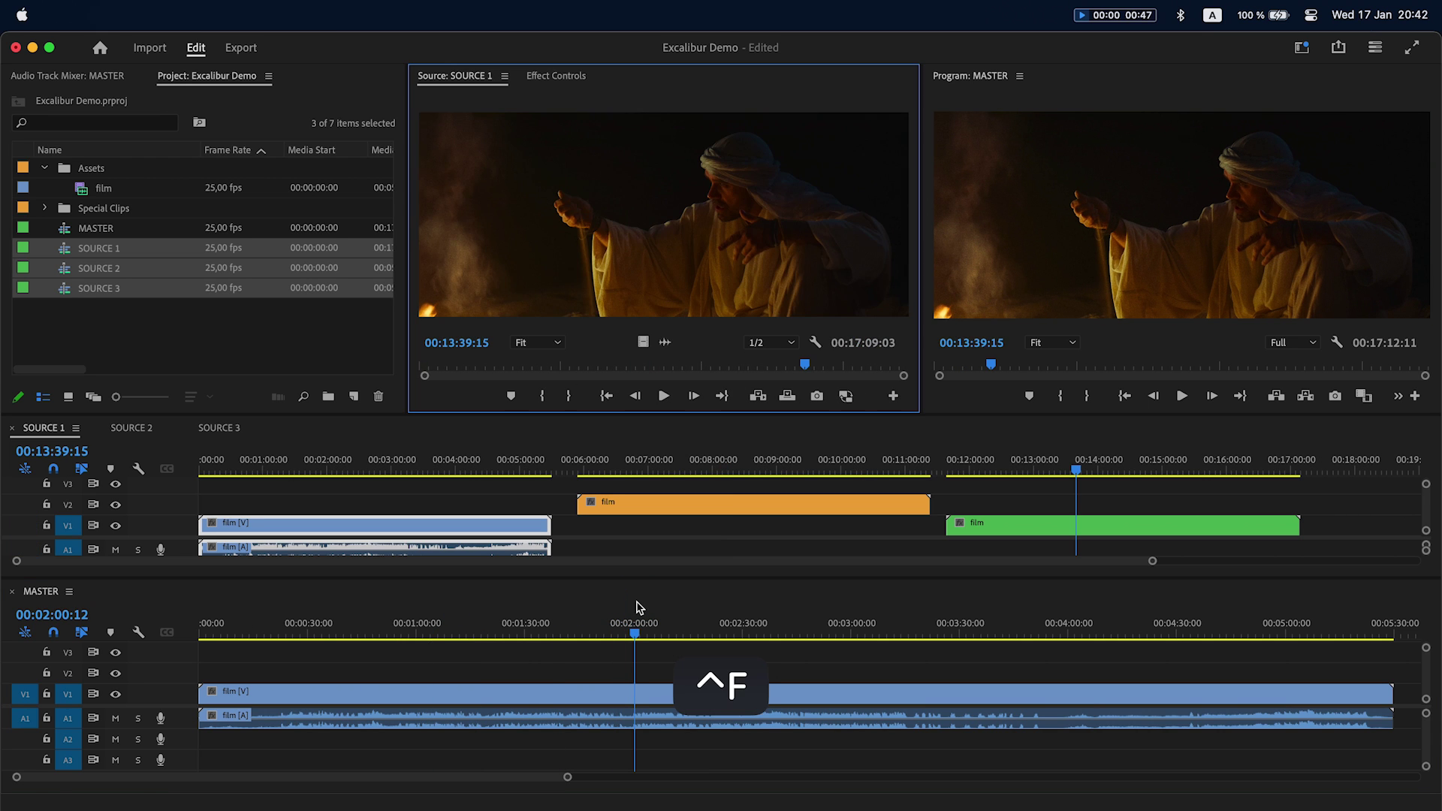
key("ctrl+f")
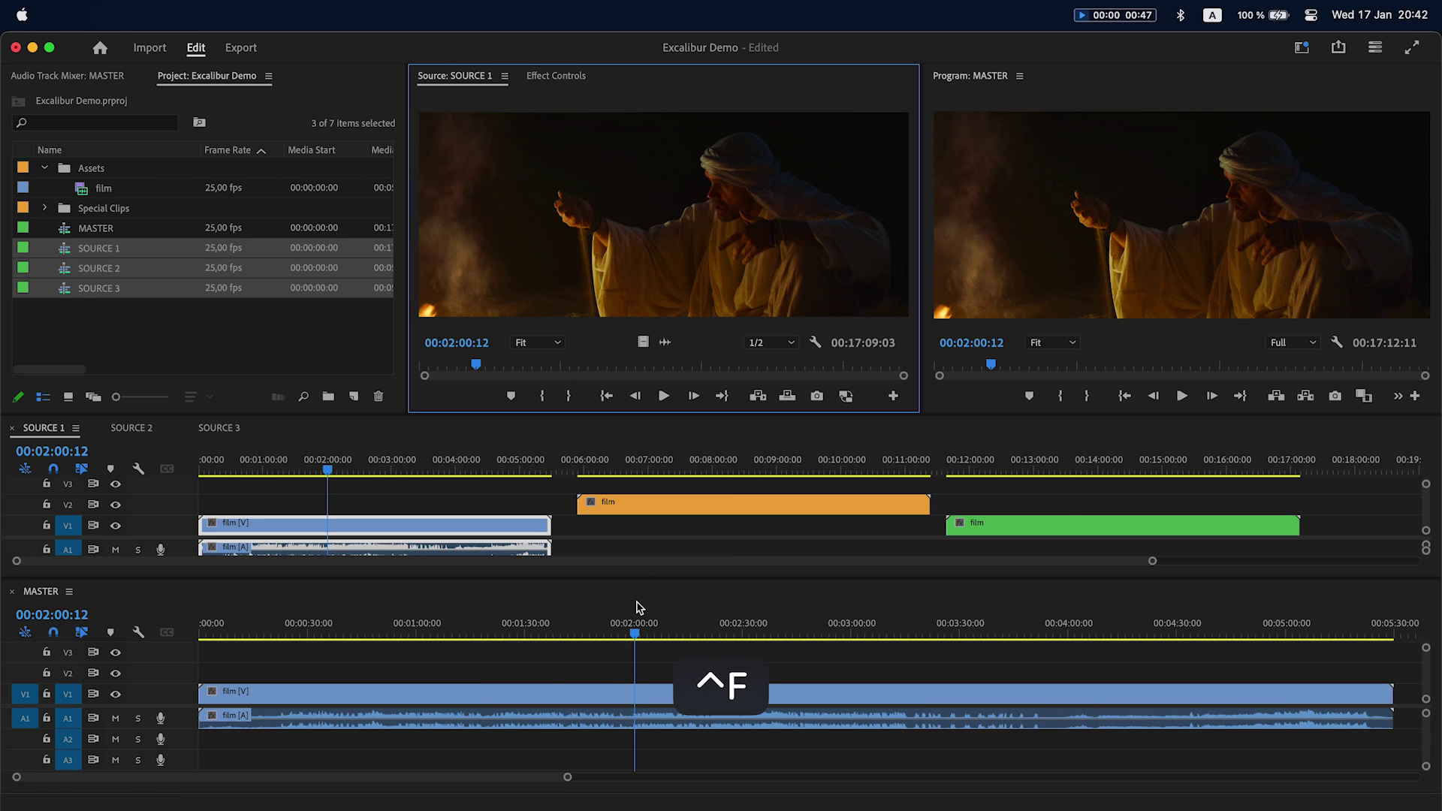
key("ctrl+f")
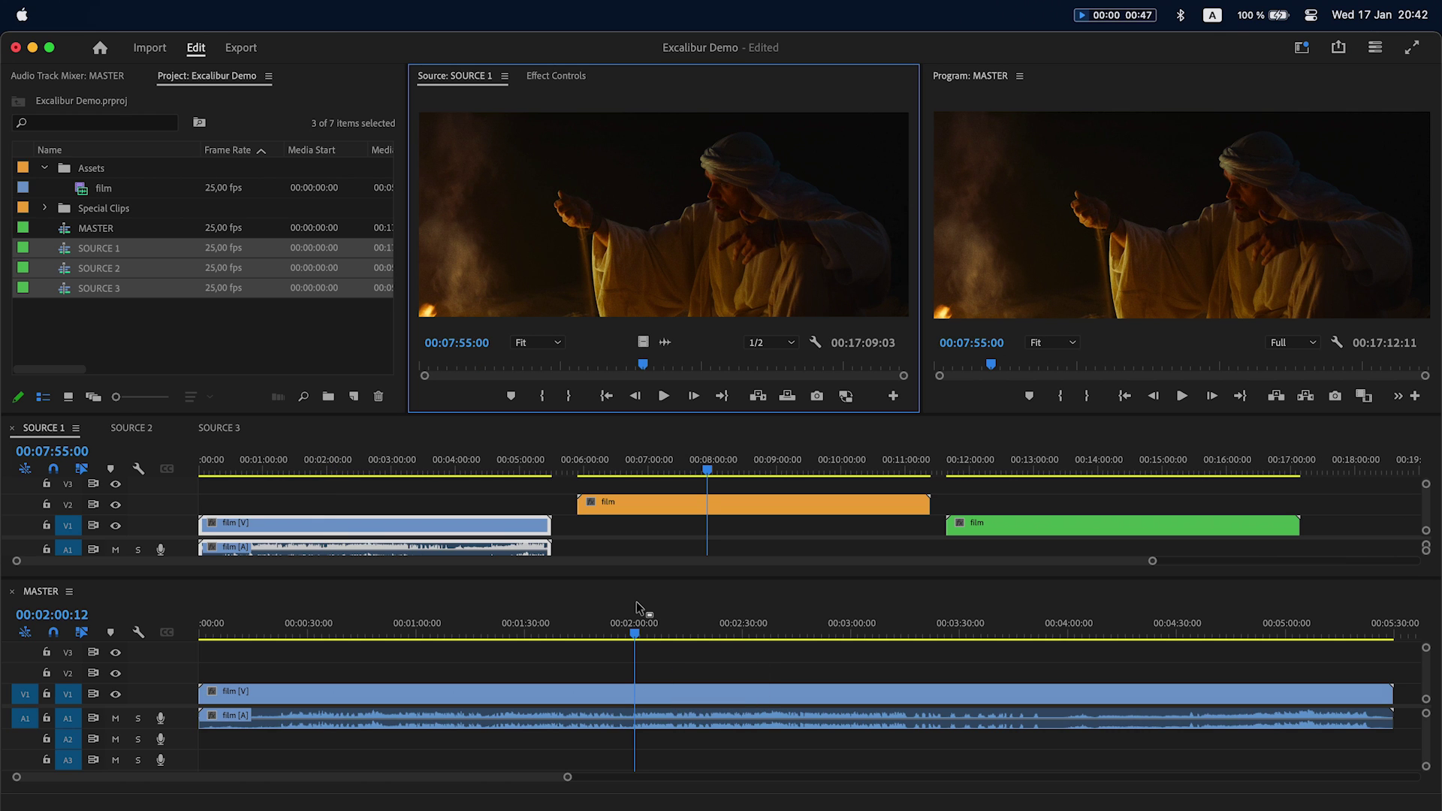
left_click(514, 366)
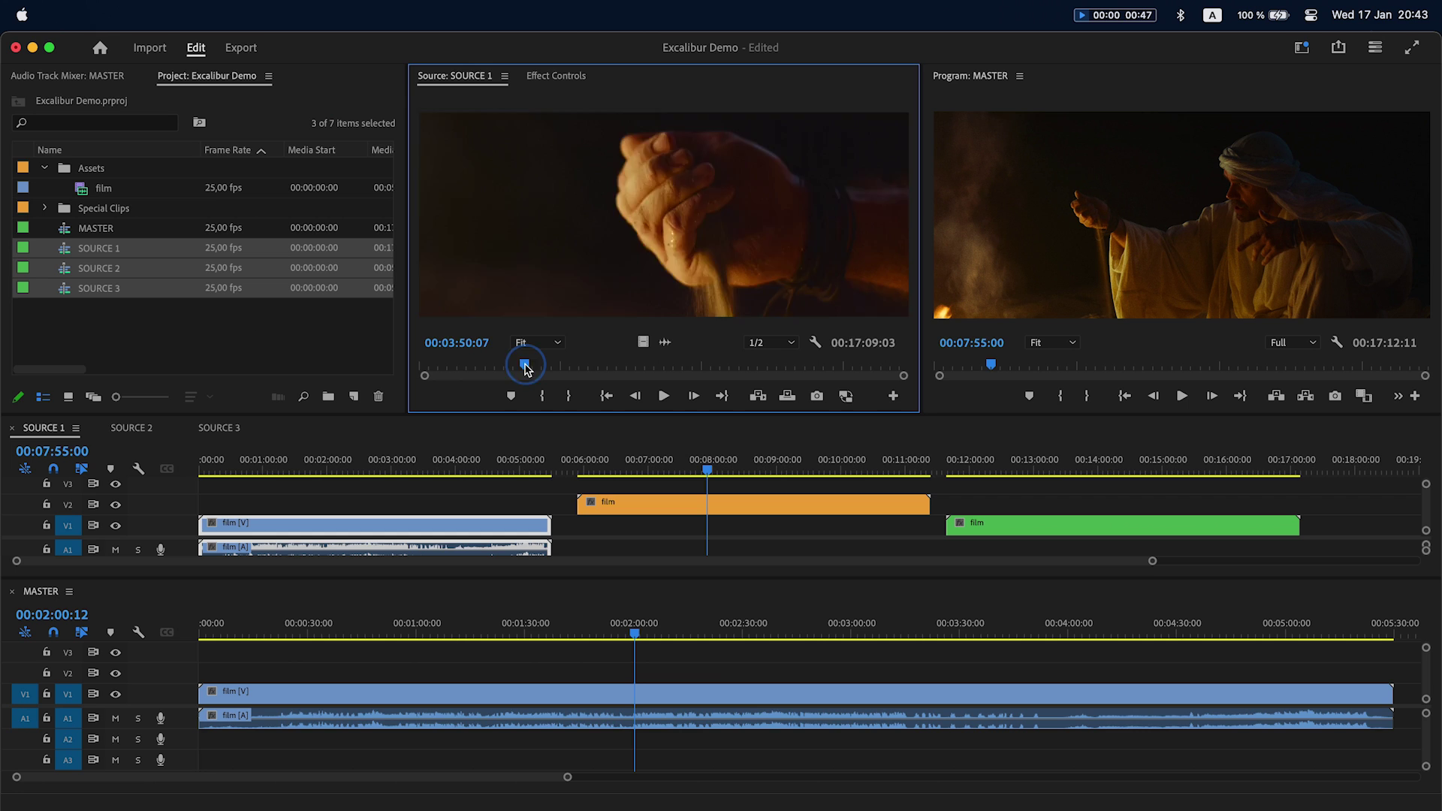
key("alt+space")
Run Reverse Match Frame ('rmf') and Ctrl+Option+F to find chosen source frames in MASTER.
type("rmf")
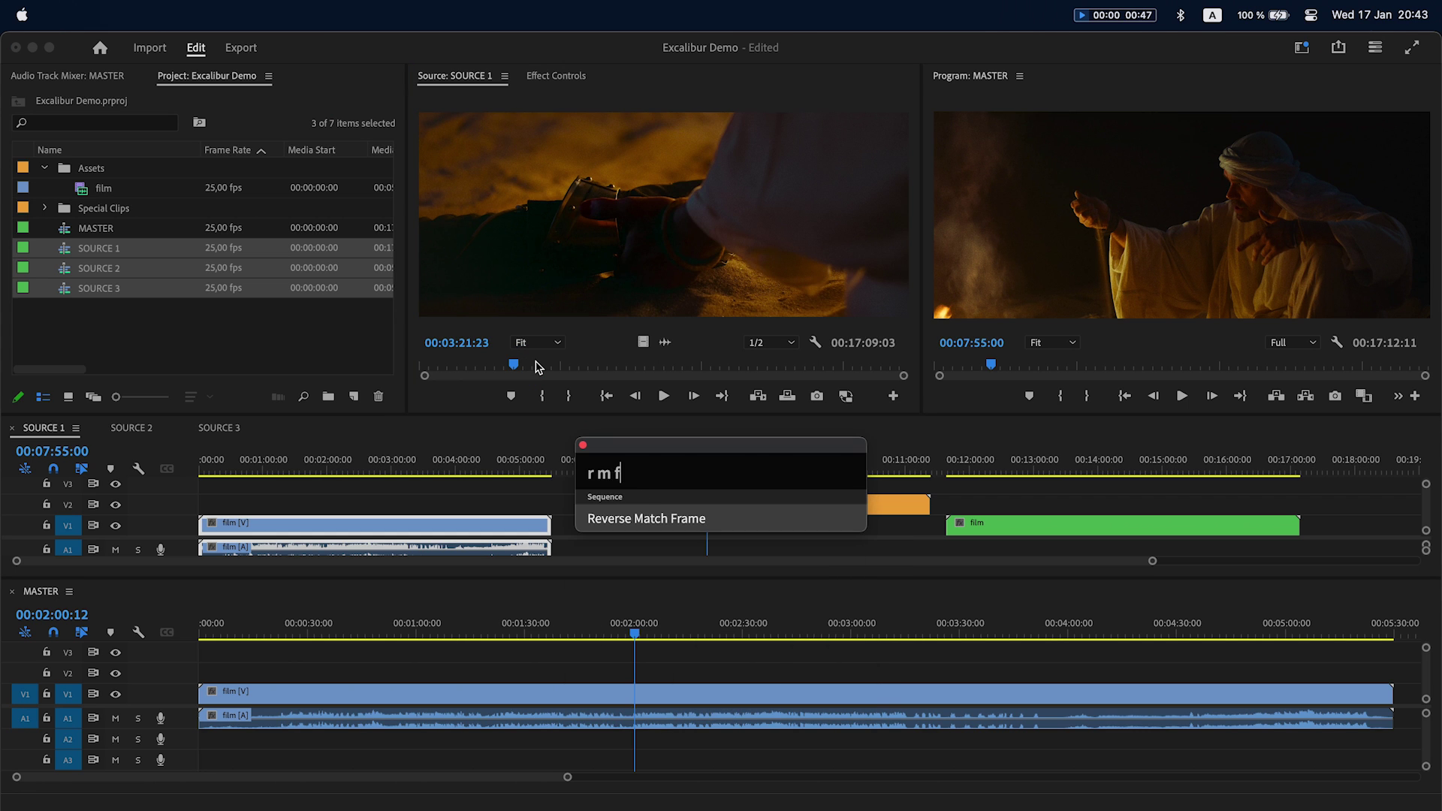
key("Return")
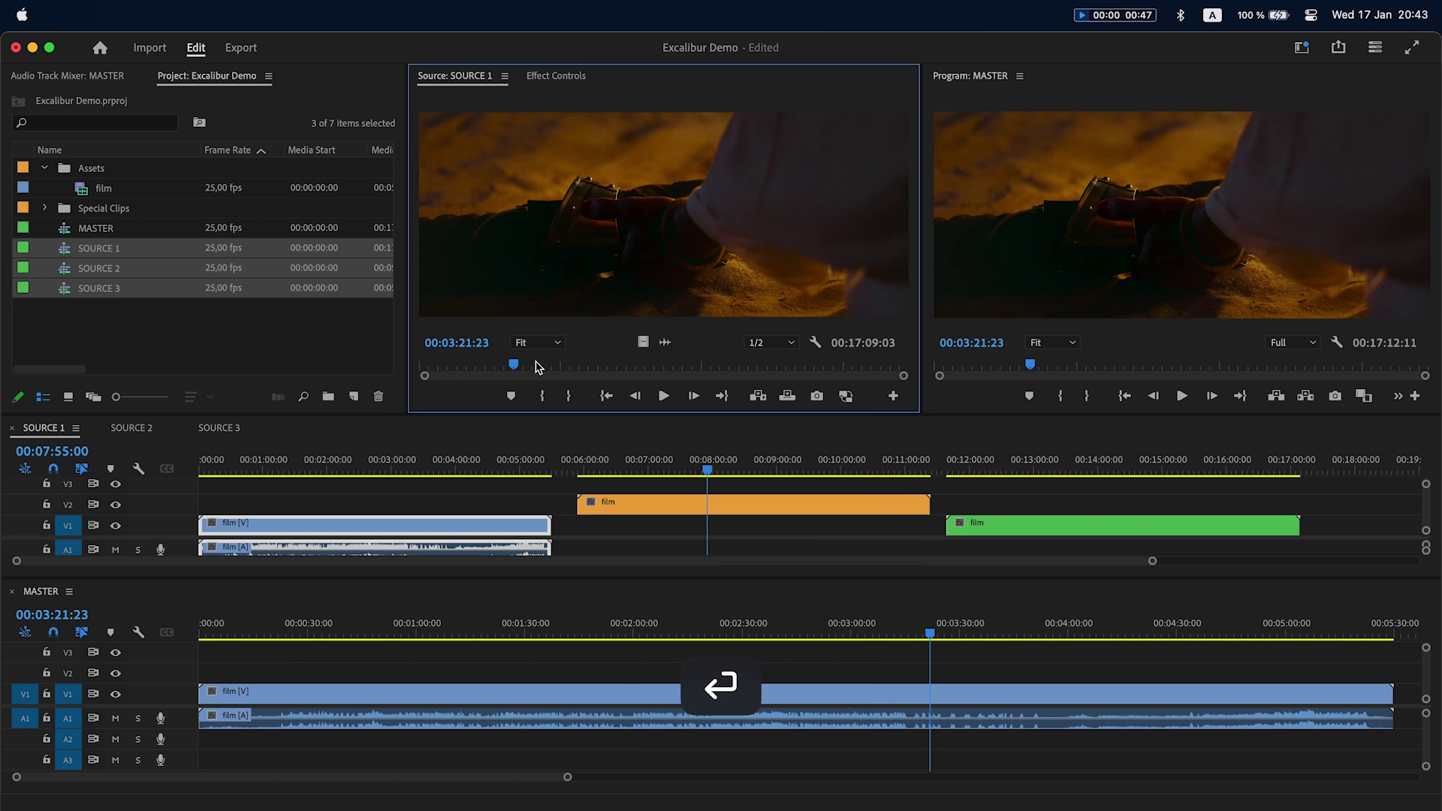
left_click(611, 364)
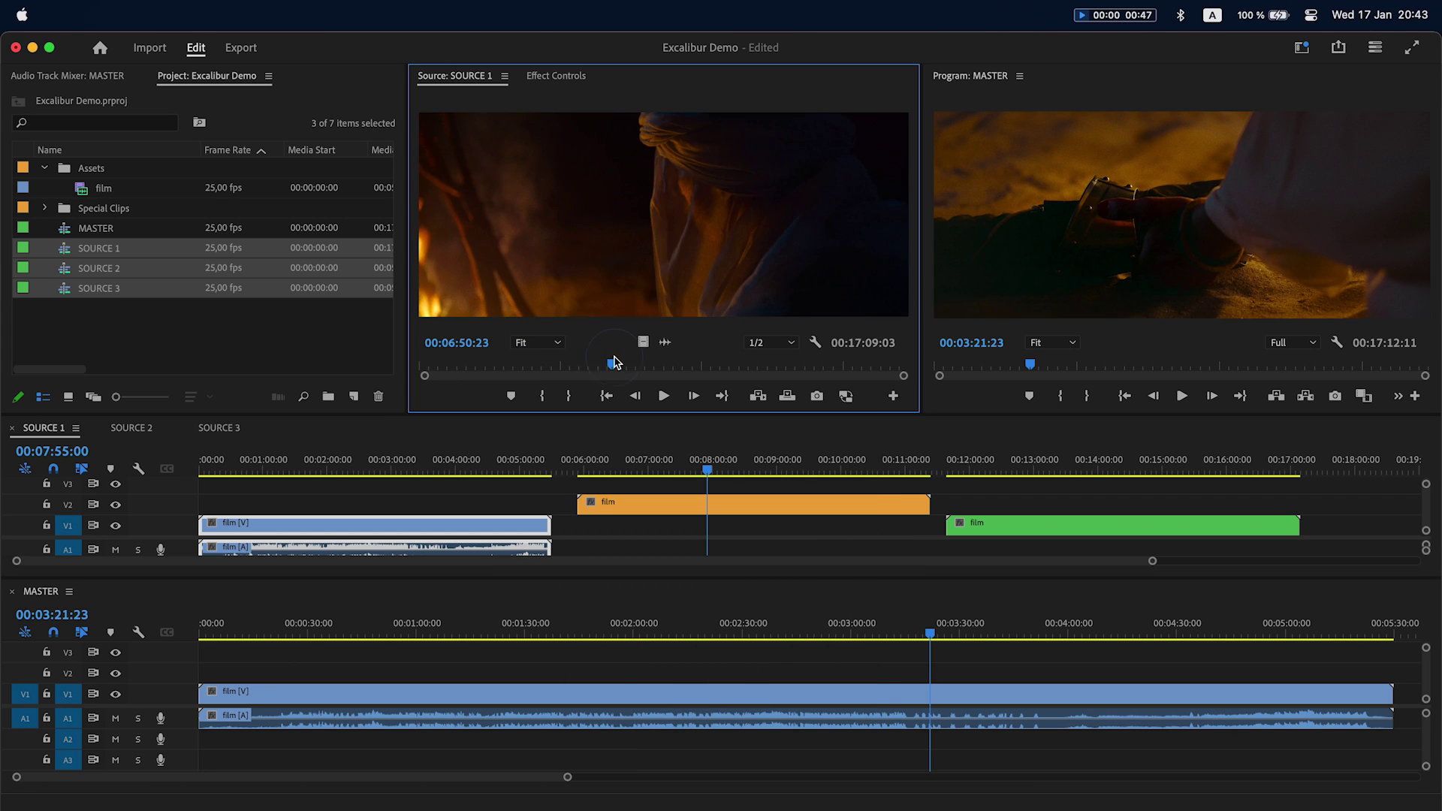
key("ctrl+alt+f")
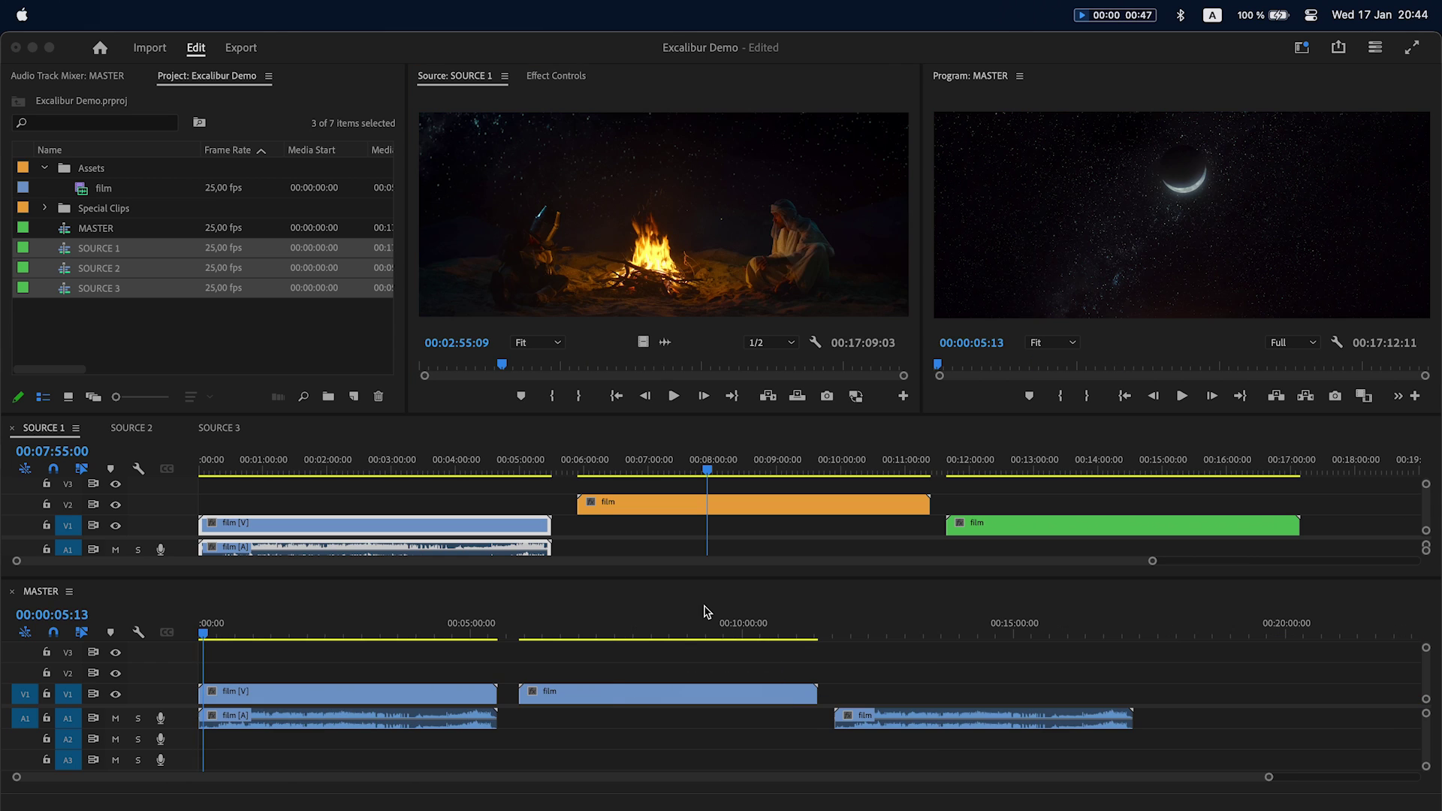
Cycle MASTER through uses of SOURCE 1's 00:02:55:09 frame, reaching 00:14:37:20.
left_click(643, 283)
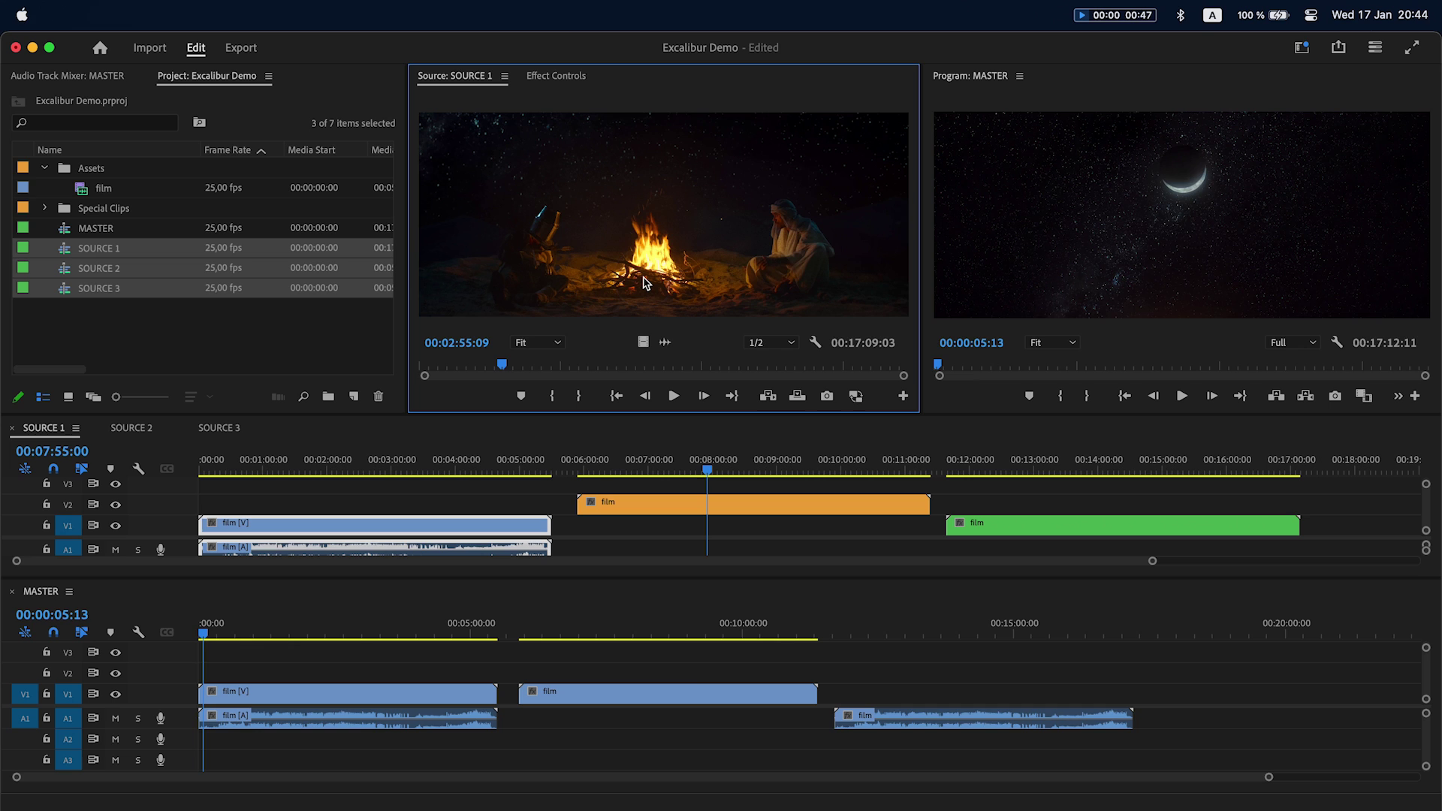
key("ctrl+alt+f")
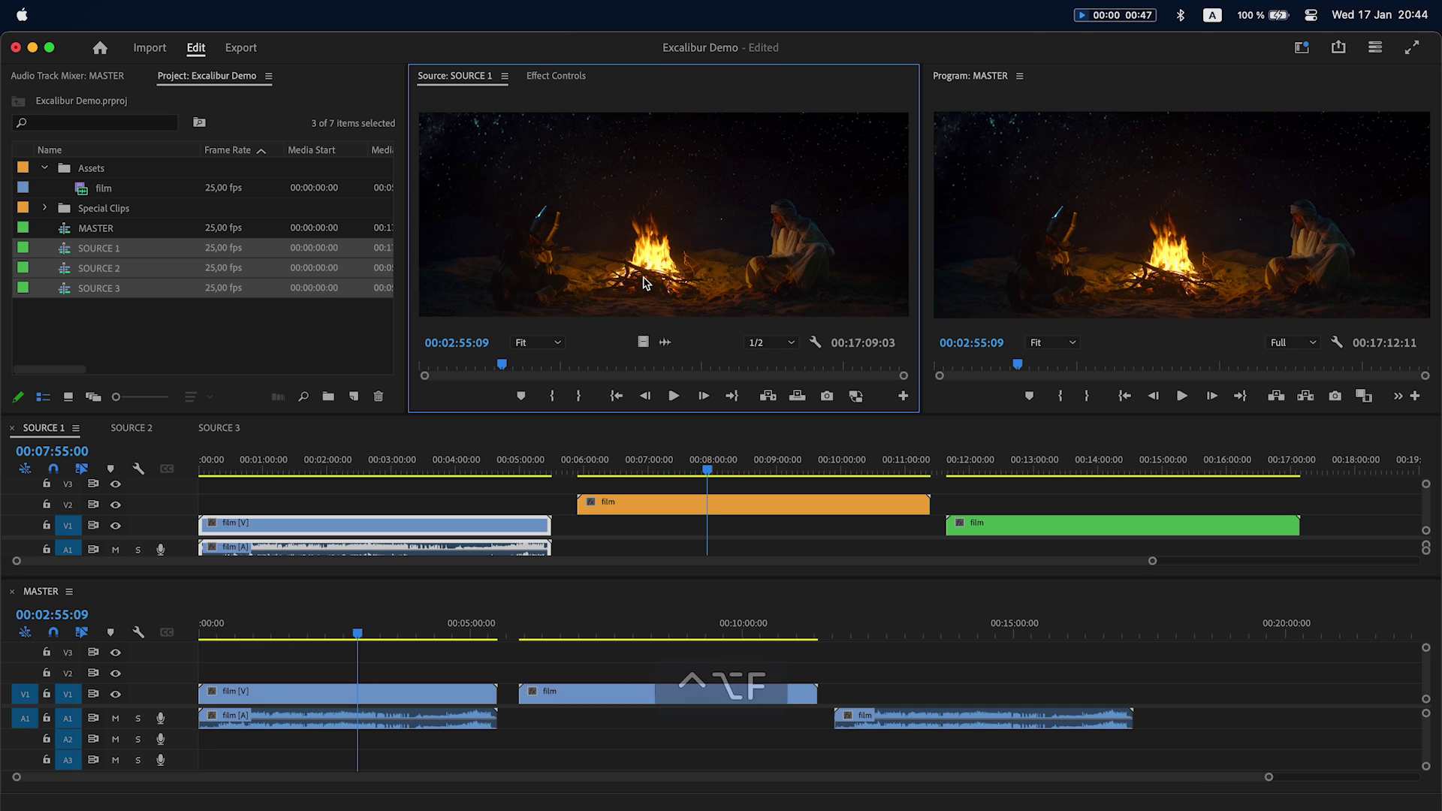
key("ctrl+alt+f")
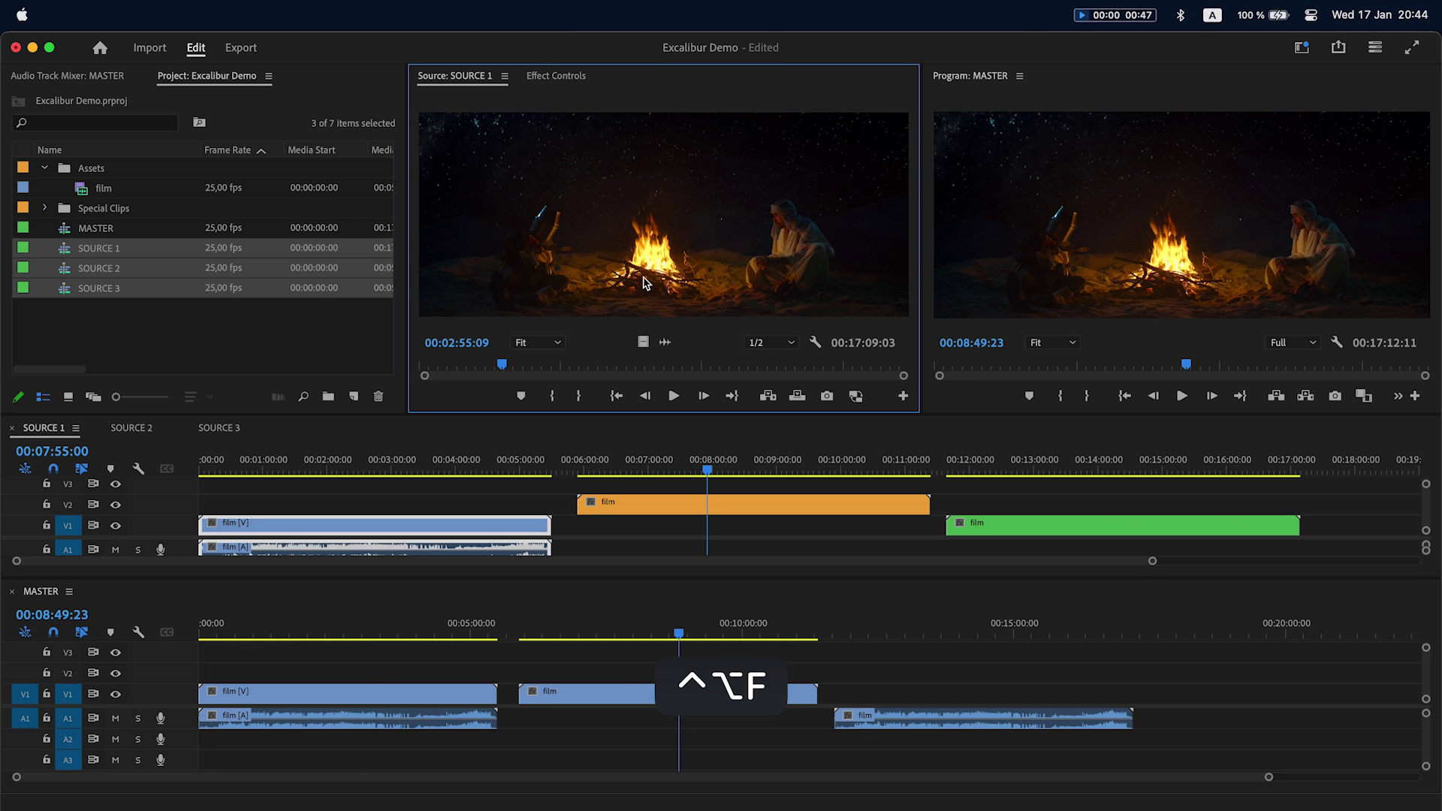
key("ctrl+alt+f")
key("ctrl+alt+f")
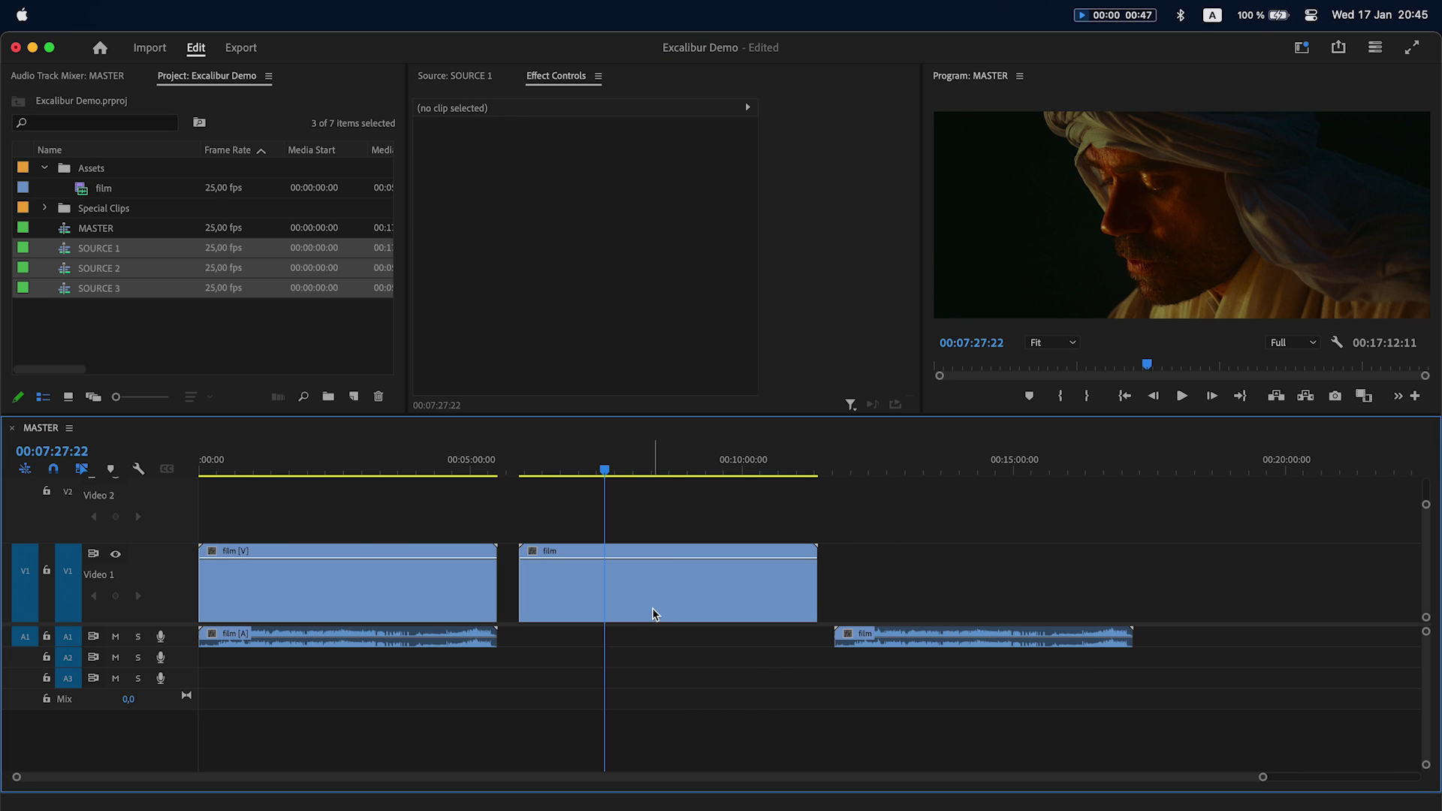
Add an opacity keyframe at the playhead on the middle film clip in MASTER.
left_click(653, 611)
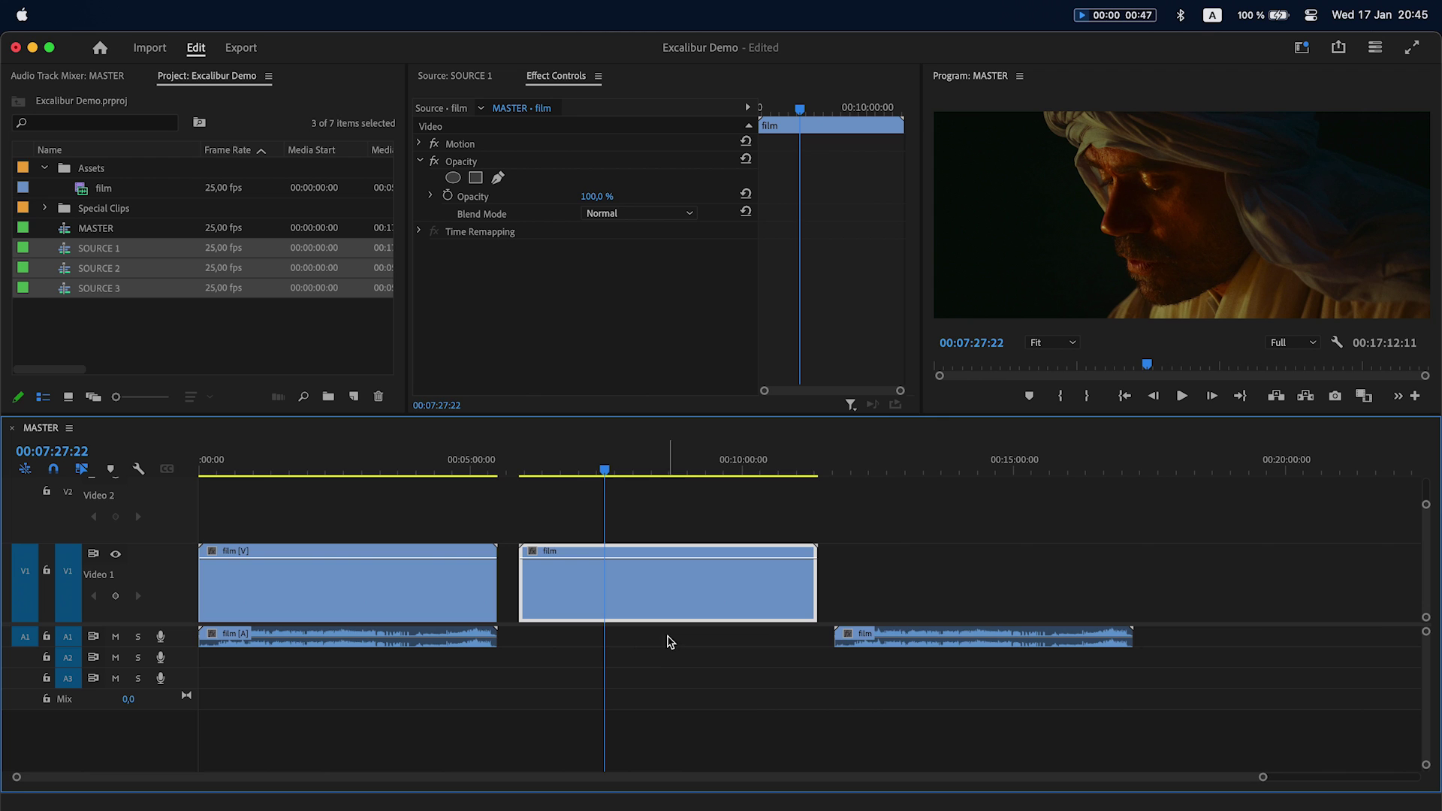
key("alt+space")
type("opac")
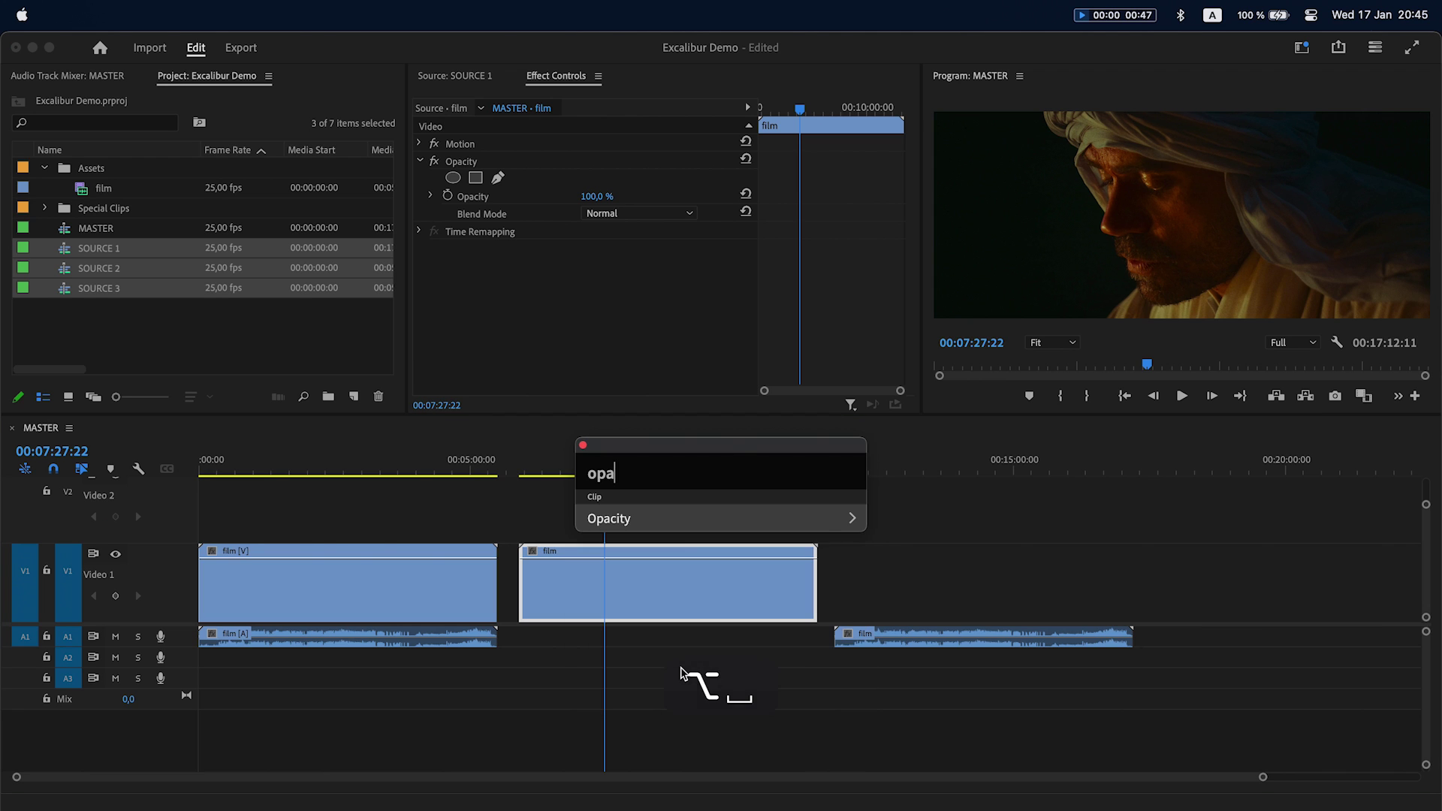
key("Return")
key("Down")
key("Down")
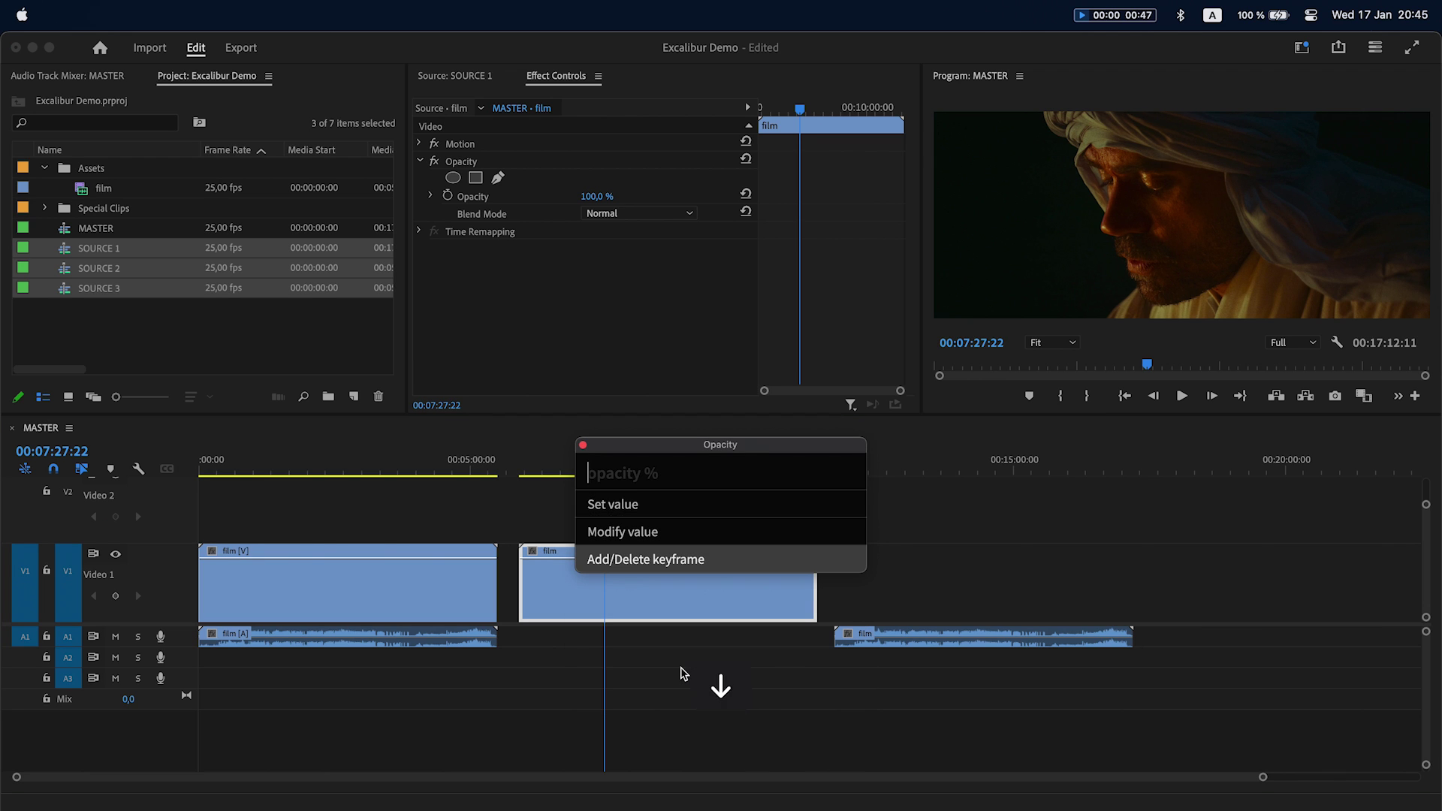
key("Return")
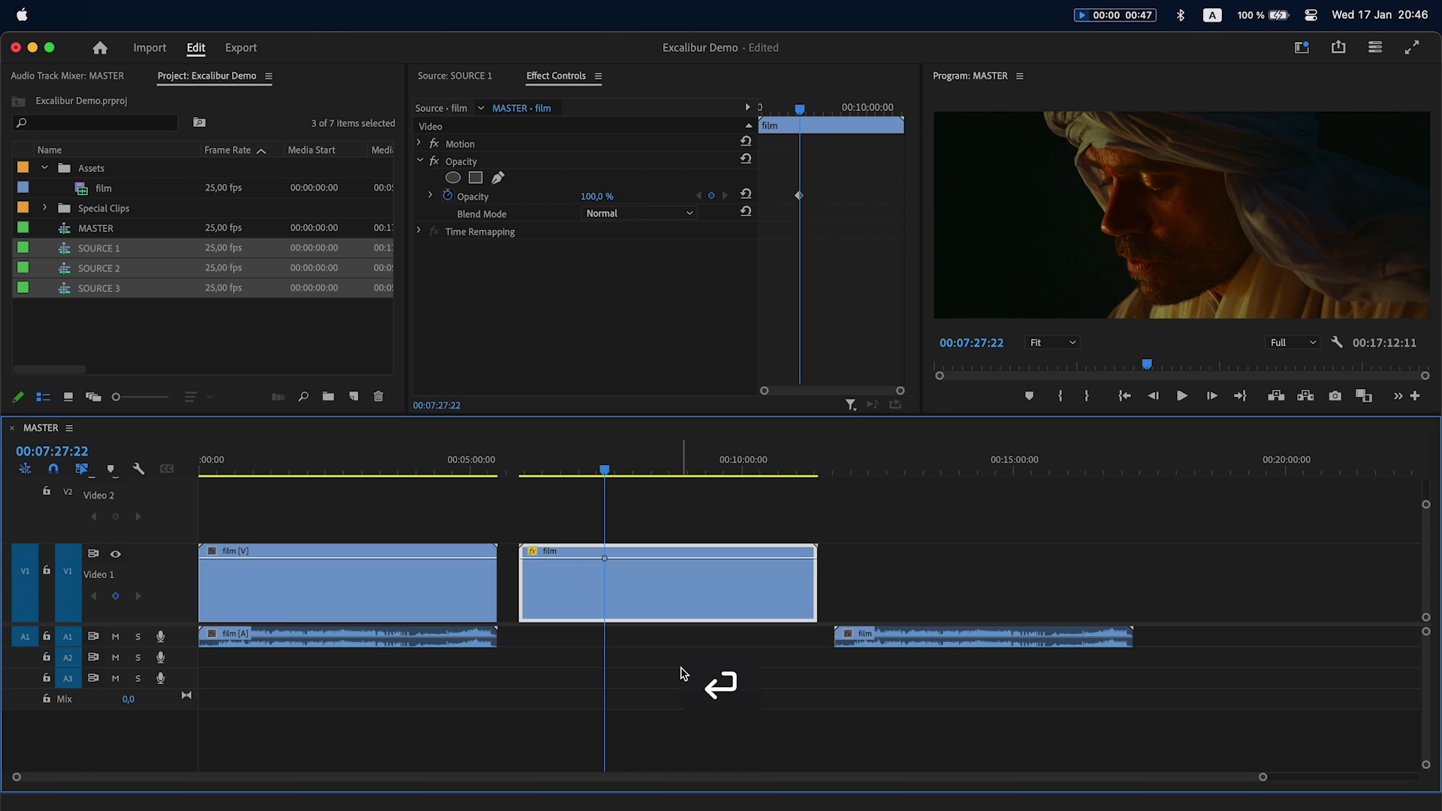
At 00:08:42:13, set the clip's opacity to 0% with a keyframe.
left_click(671, 461)
key("alt+space")
type("op")
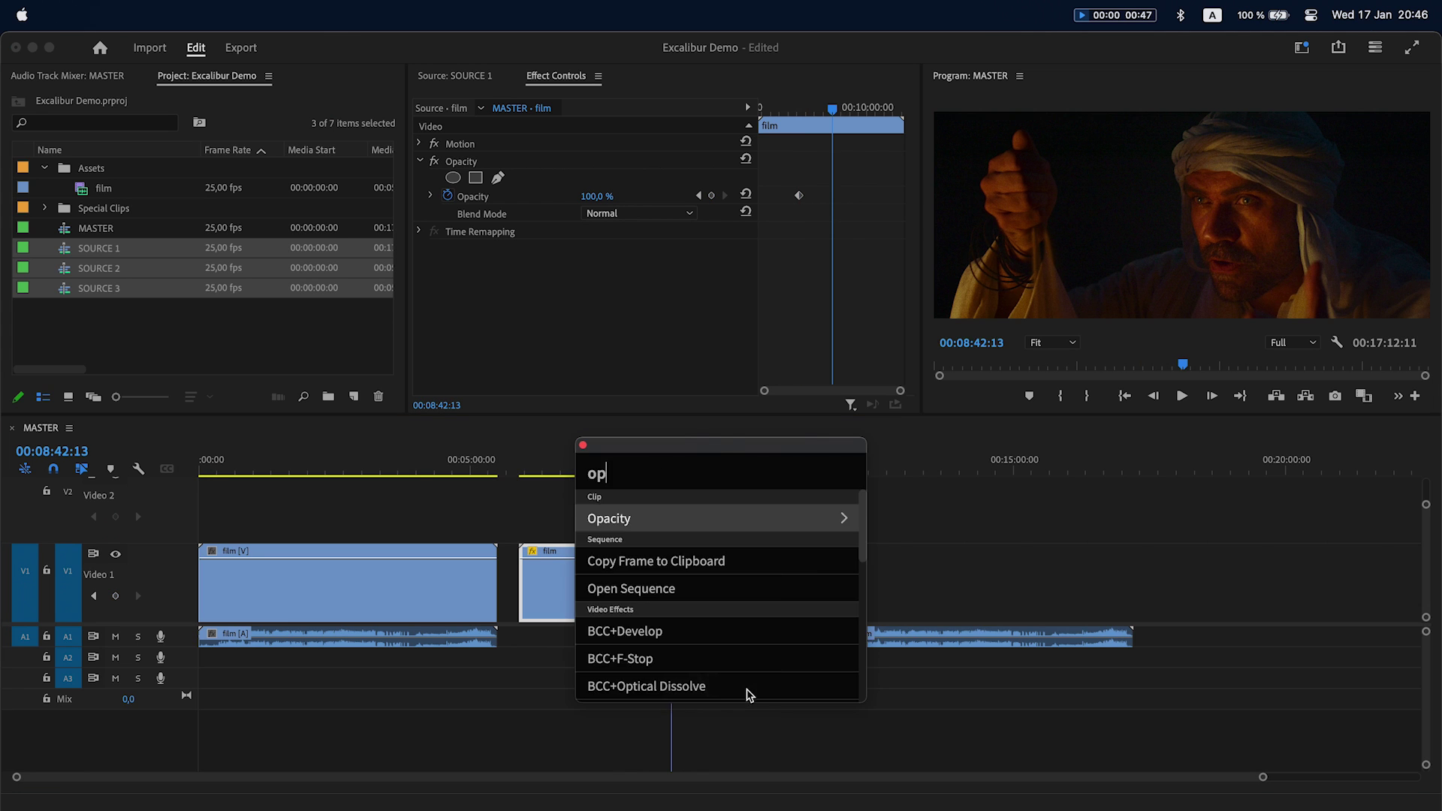
key("Return")
type("0")
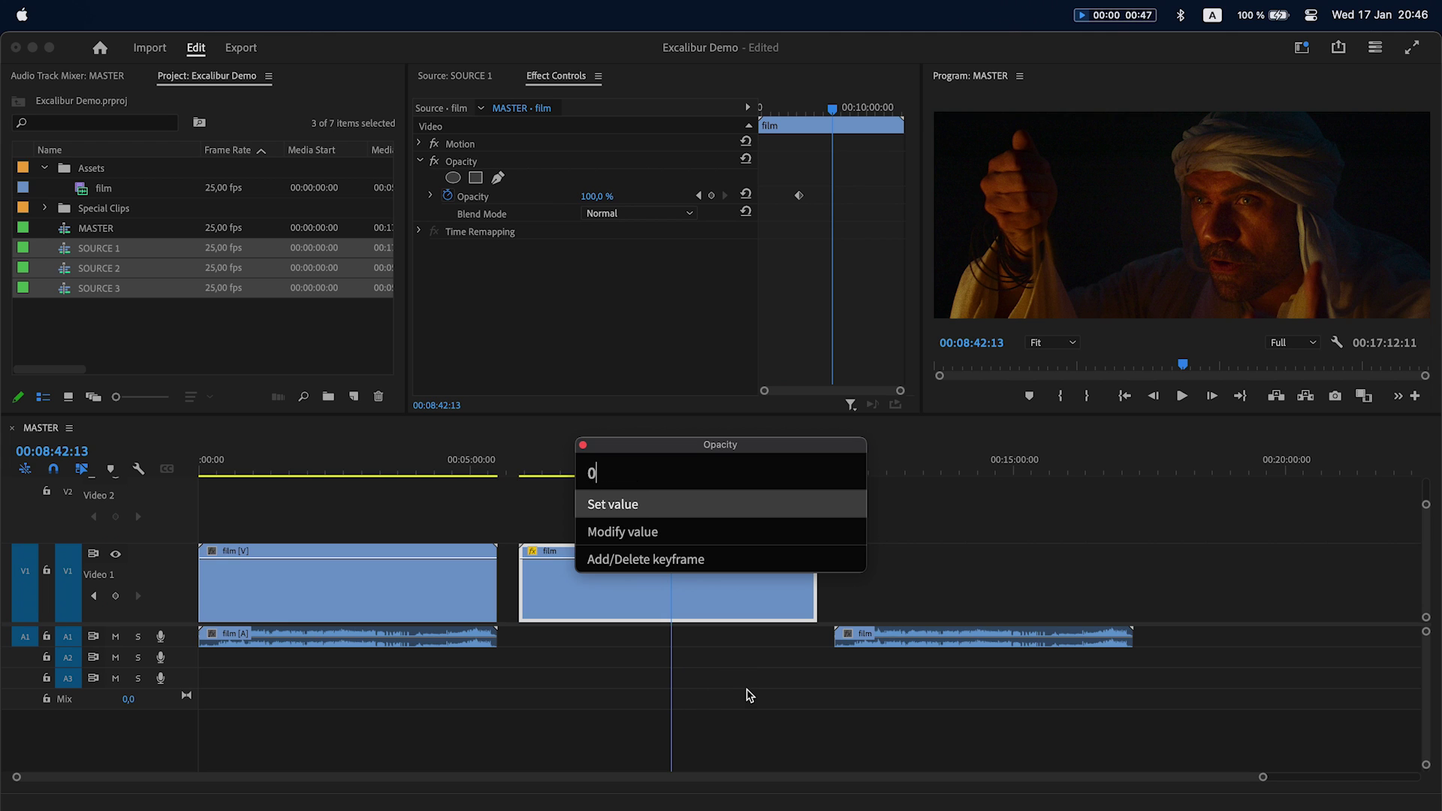
key("Return")
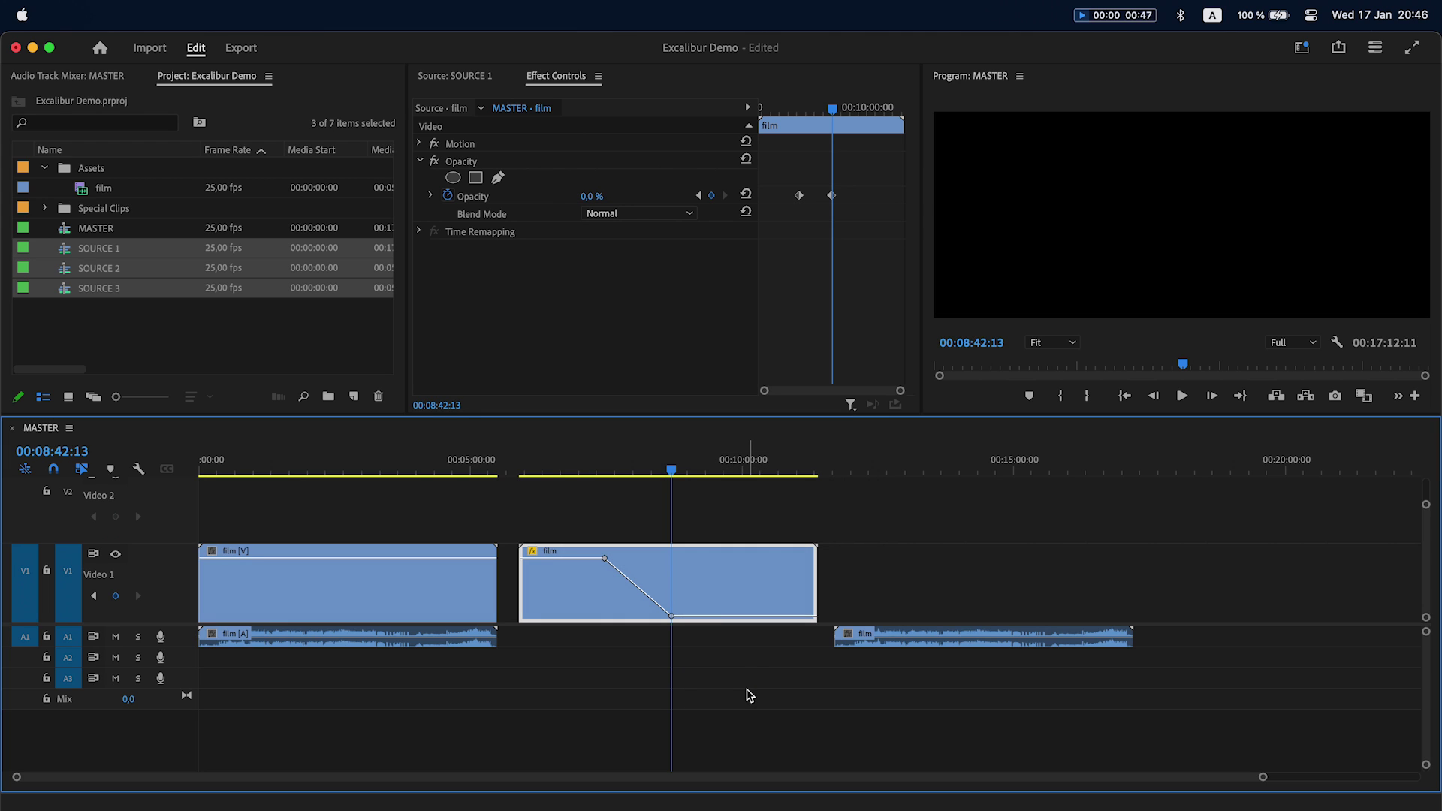
Delete the opacity keyframe at the playhead so the clip plays at 100%.
key("alt+space")
type("op")
key("Return")
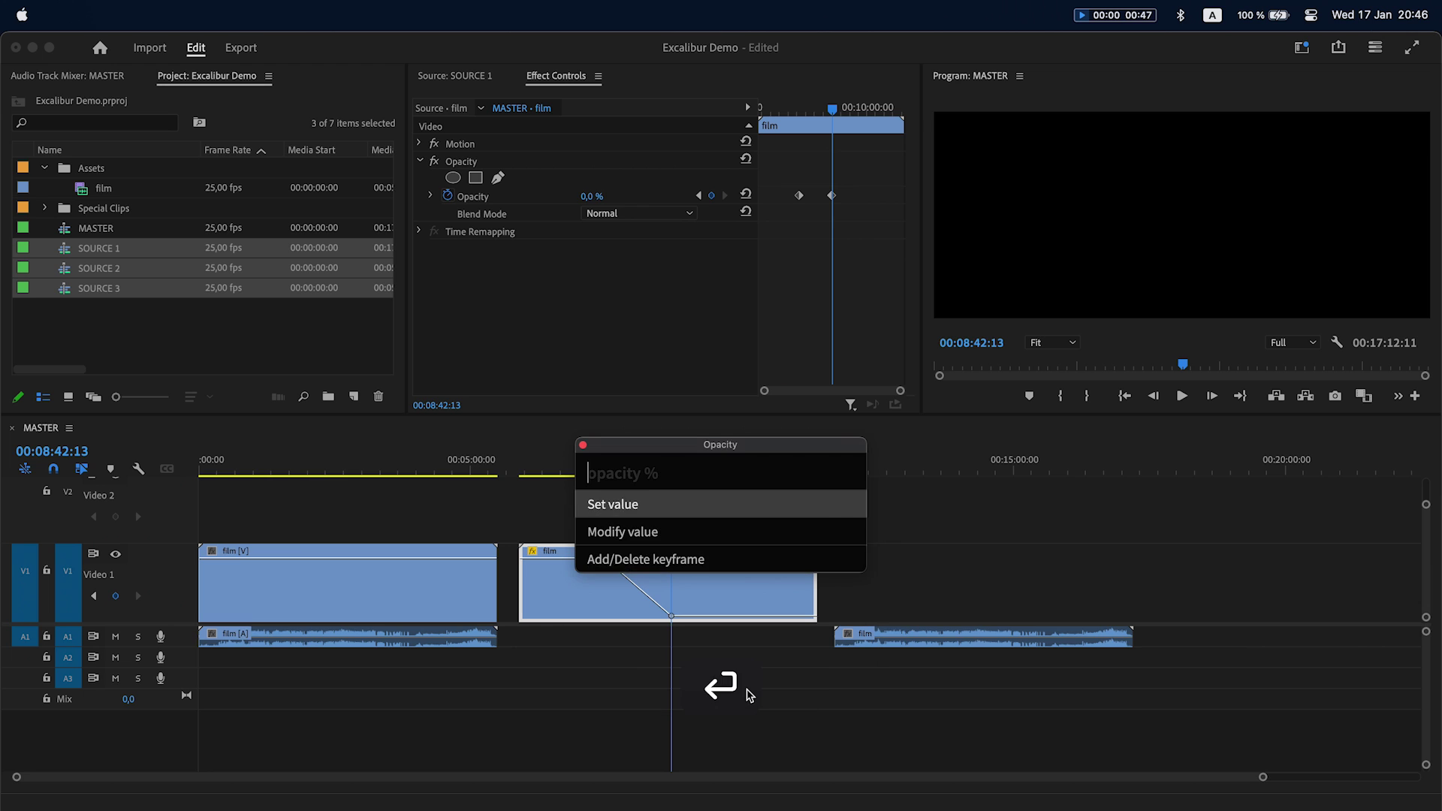
key("Down")
key("Down")
key("Return")
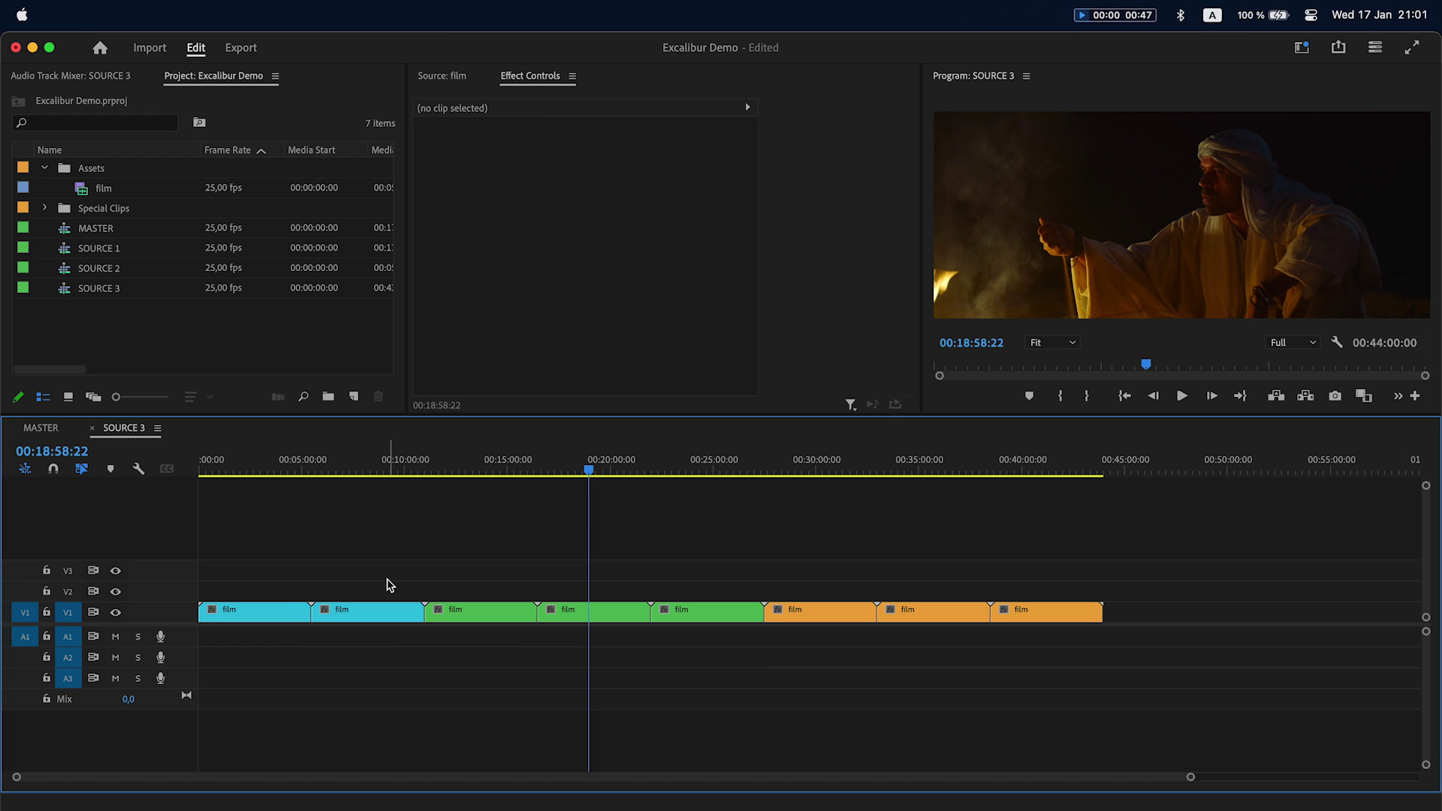
Set the first two cyan clips in SOURCE 3 to 50% speed.
left_click_drag(387, 583, 247, 661)
key("alt+space")
type("spee")
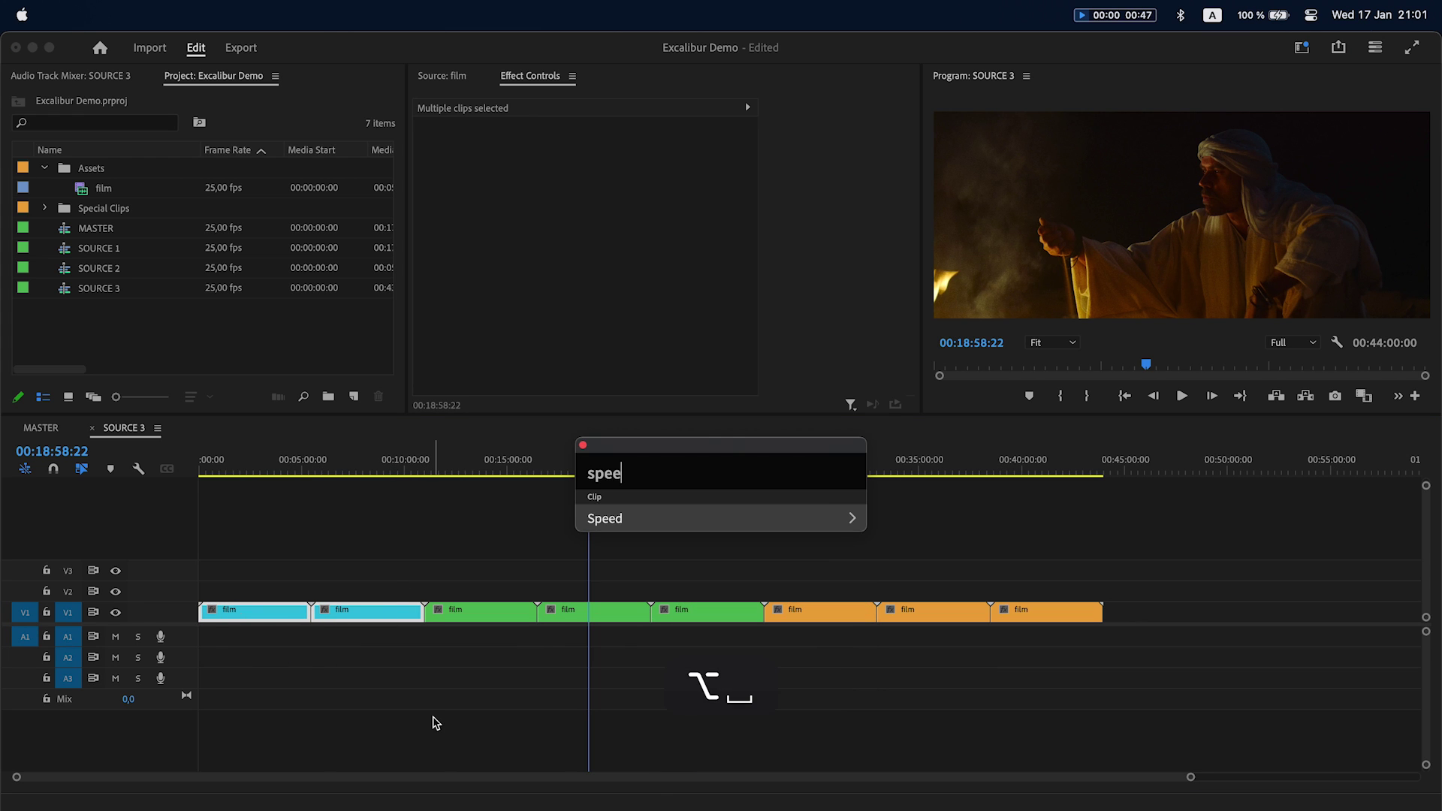
key("Return")
type("50")
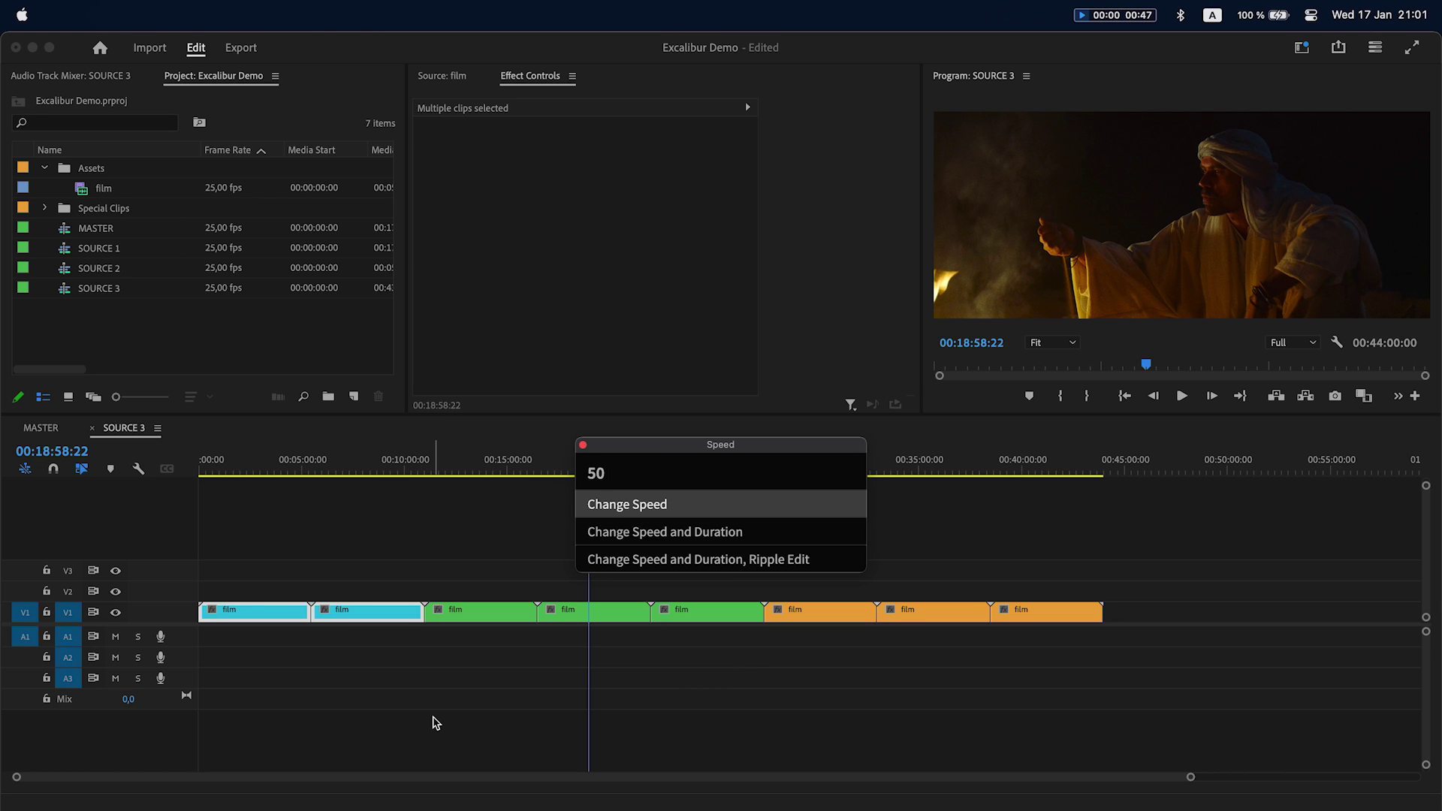
key("Return")
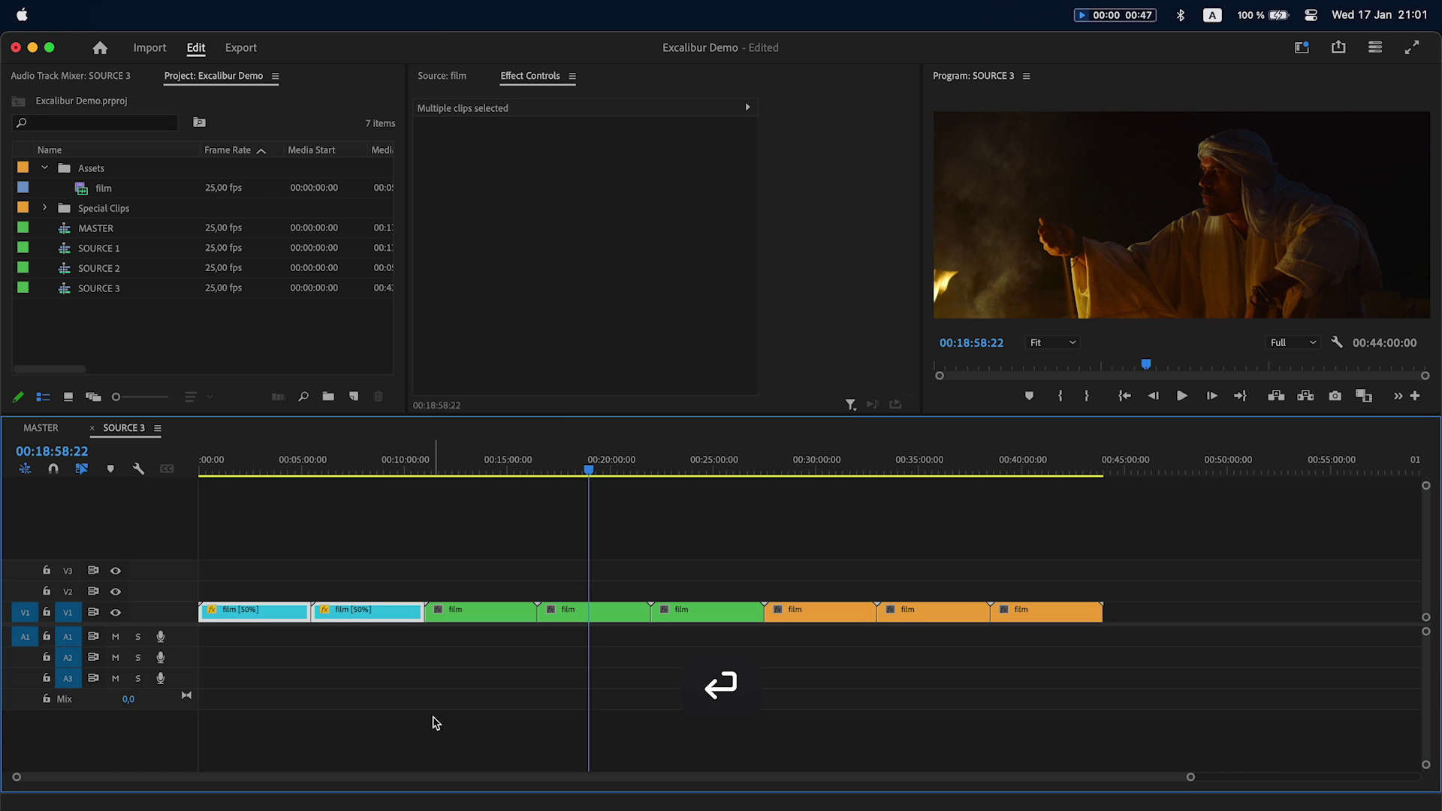
Change the three green clips to 200% speed with duration, shortening them.
left_click_drag(492, 588, 755, 708)
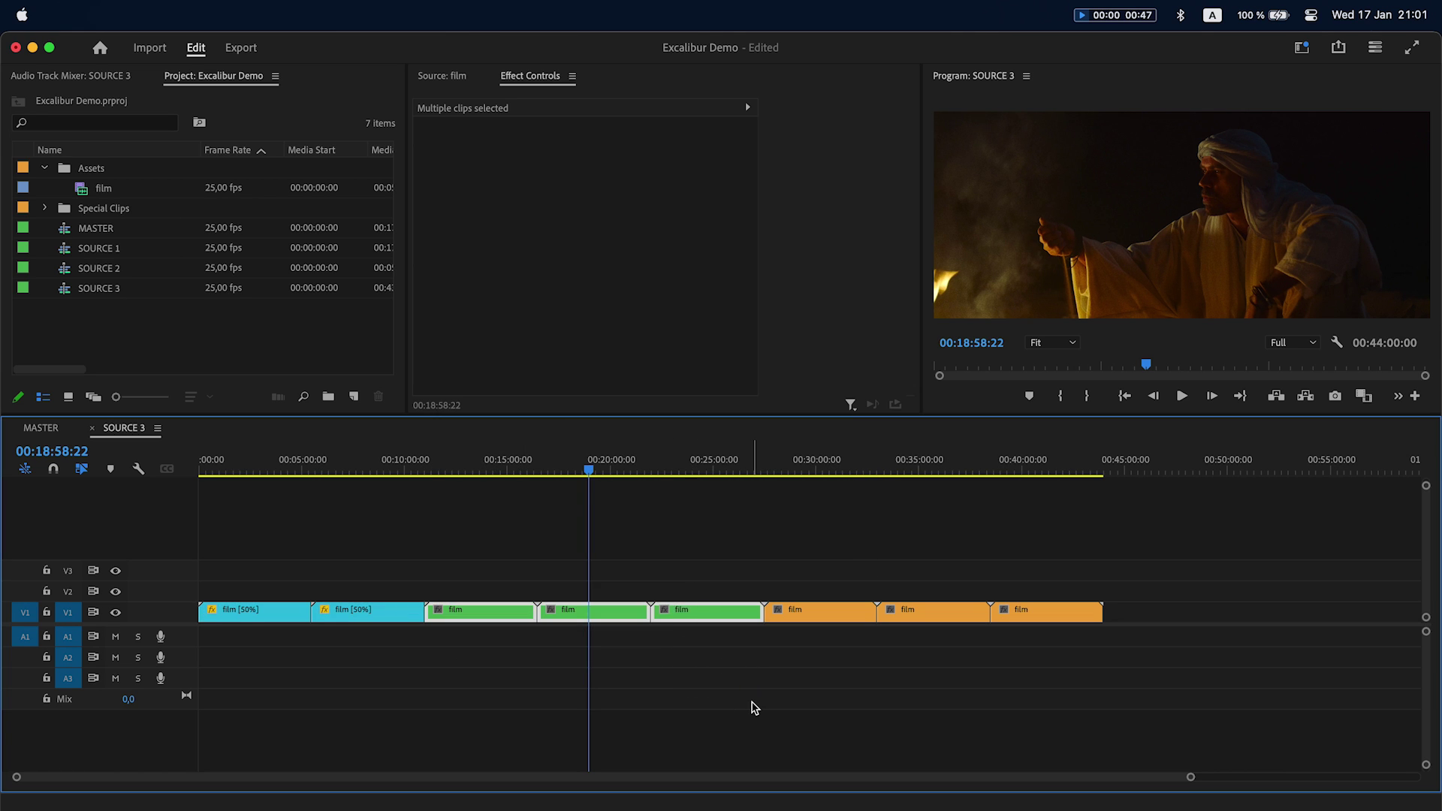
key("alt+space")
type("speed")
key("Return")
type("200")
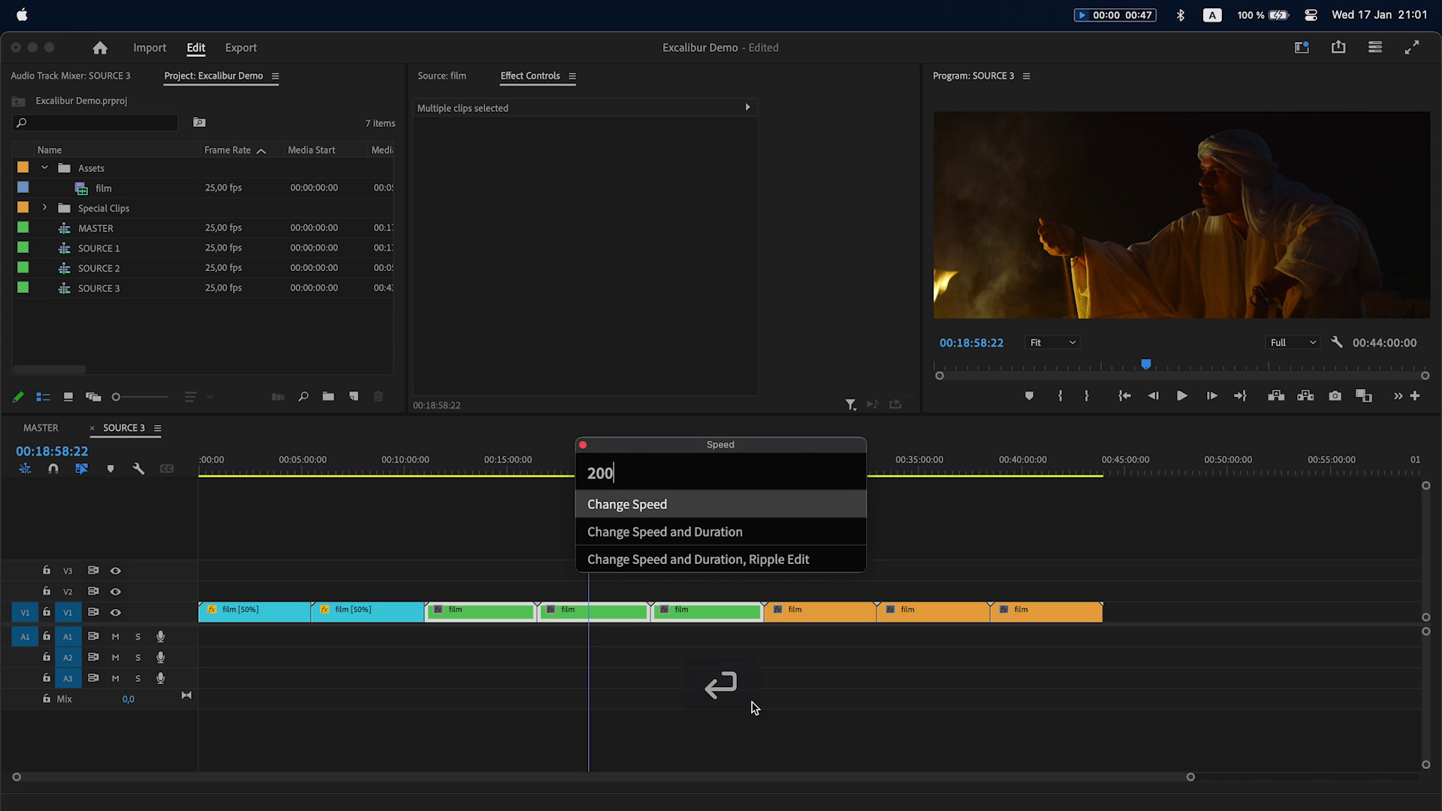
key("Down")
key("Return")
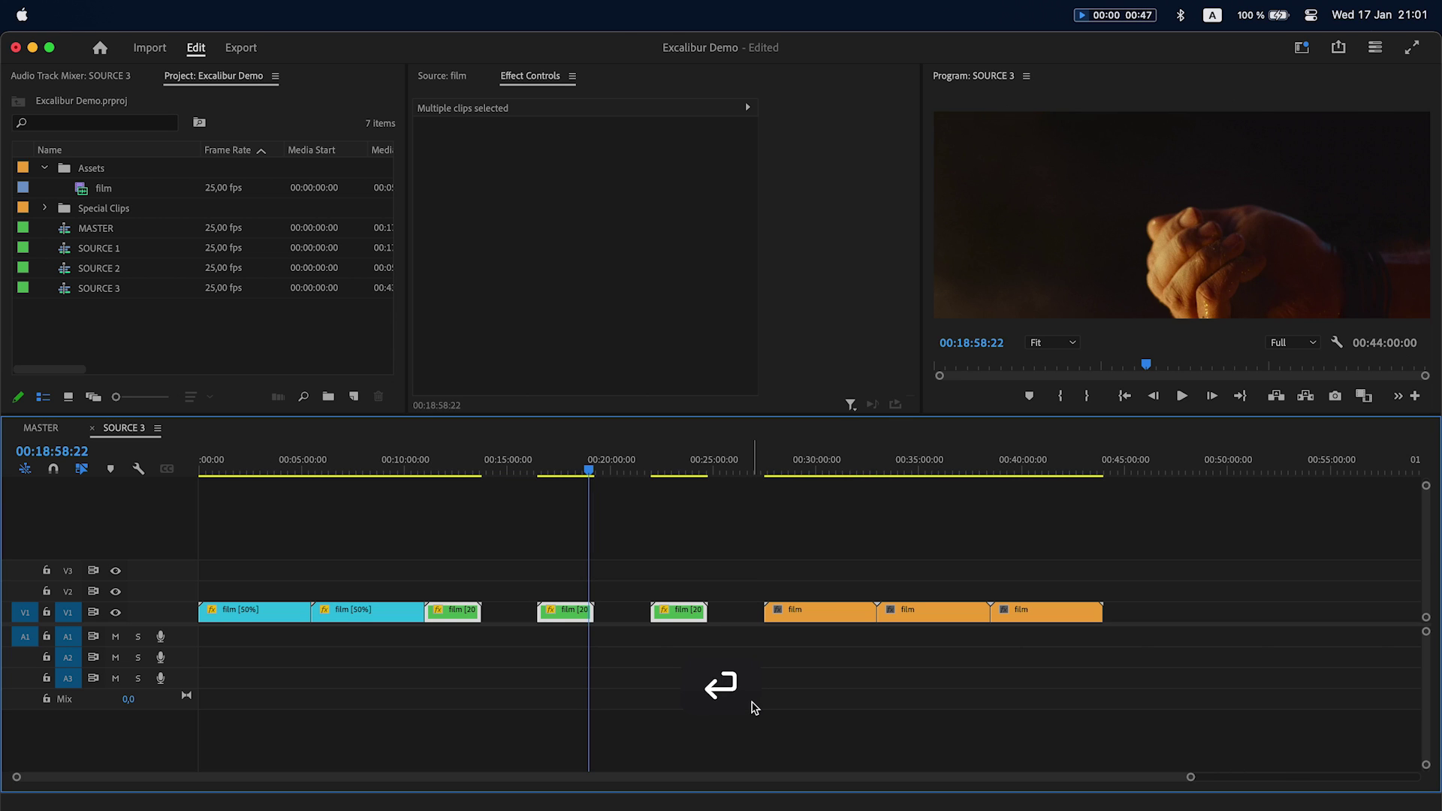
Change the three orange clips to 50% speed with duration and ripple edit.
left_click_drag(811, 579, 1003, 696)
key("alt+space")
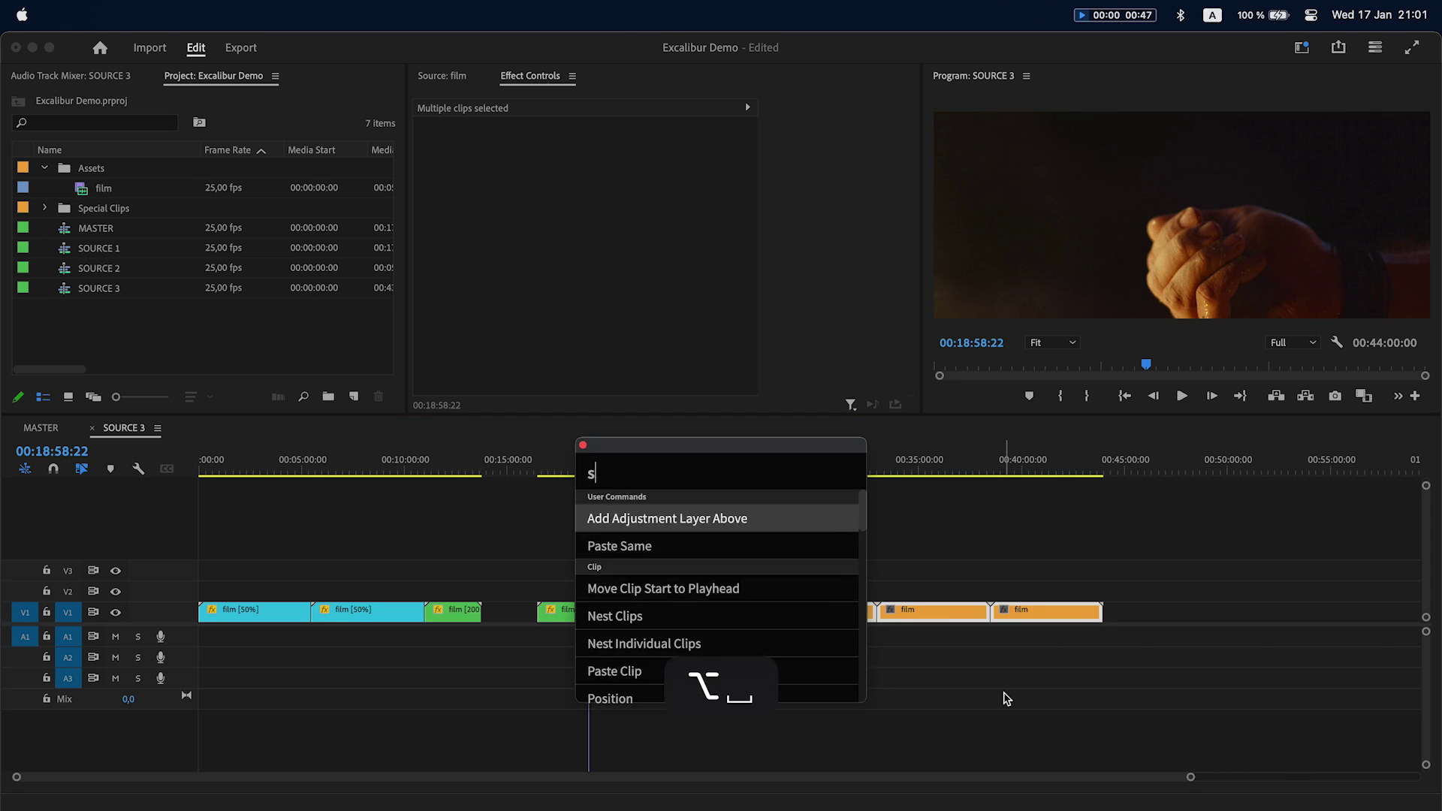
type("speed")
key("Return")
key("Down")
key("Down")
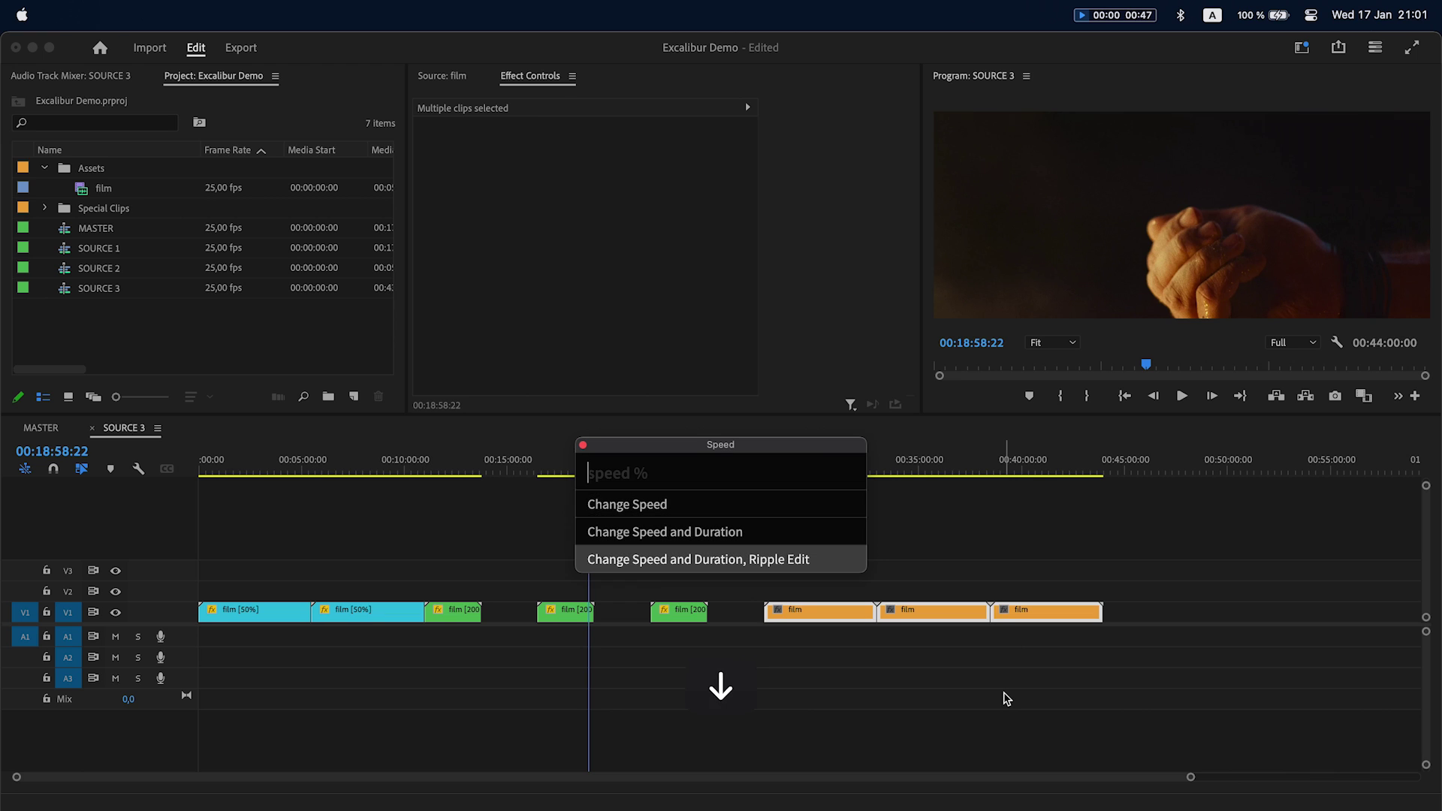
type("50")
key("Return")
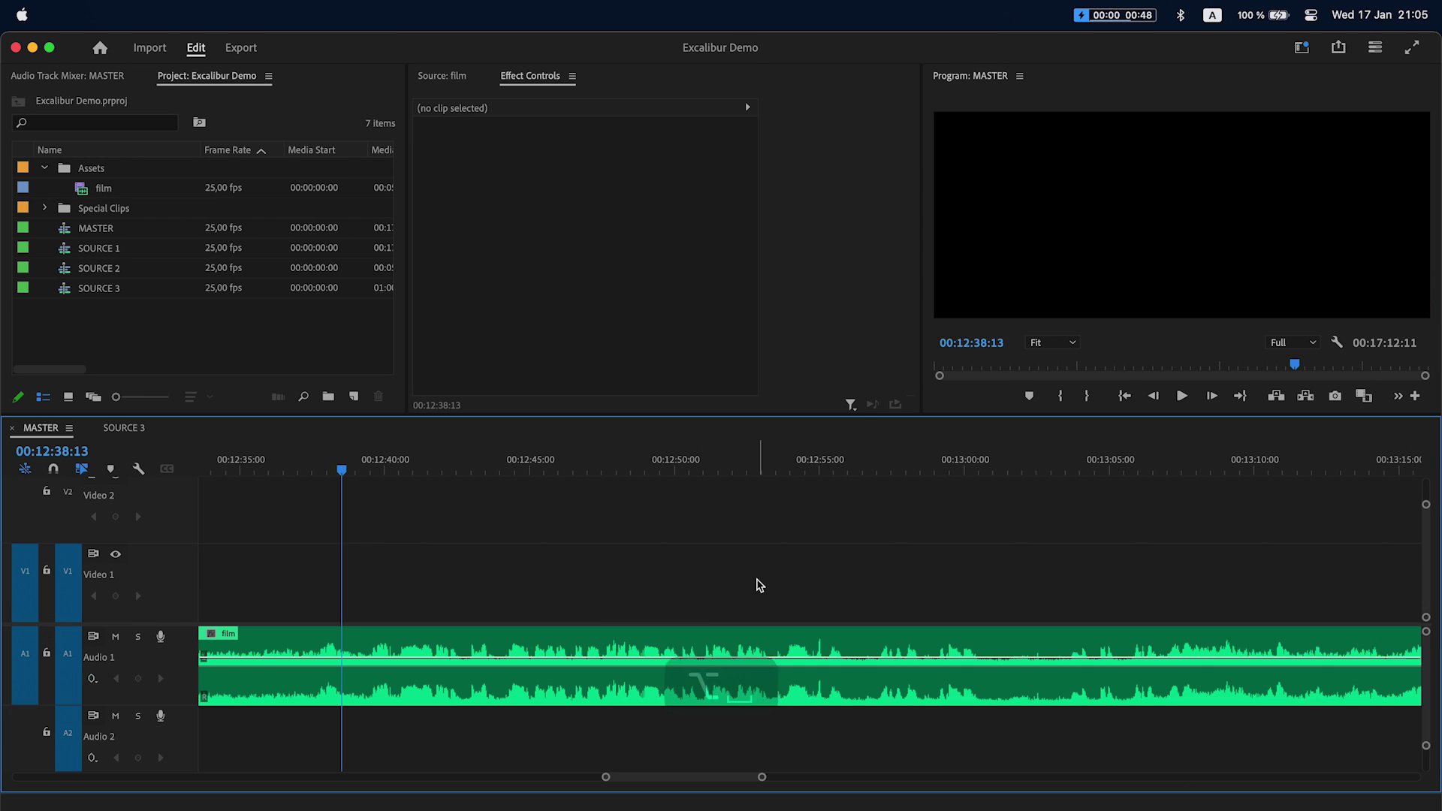
Move the playhead forward by +500 to 00:12:43:13 using the Excalibur command palette.
key("alt+space")
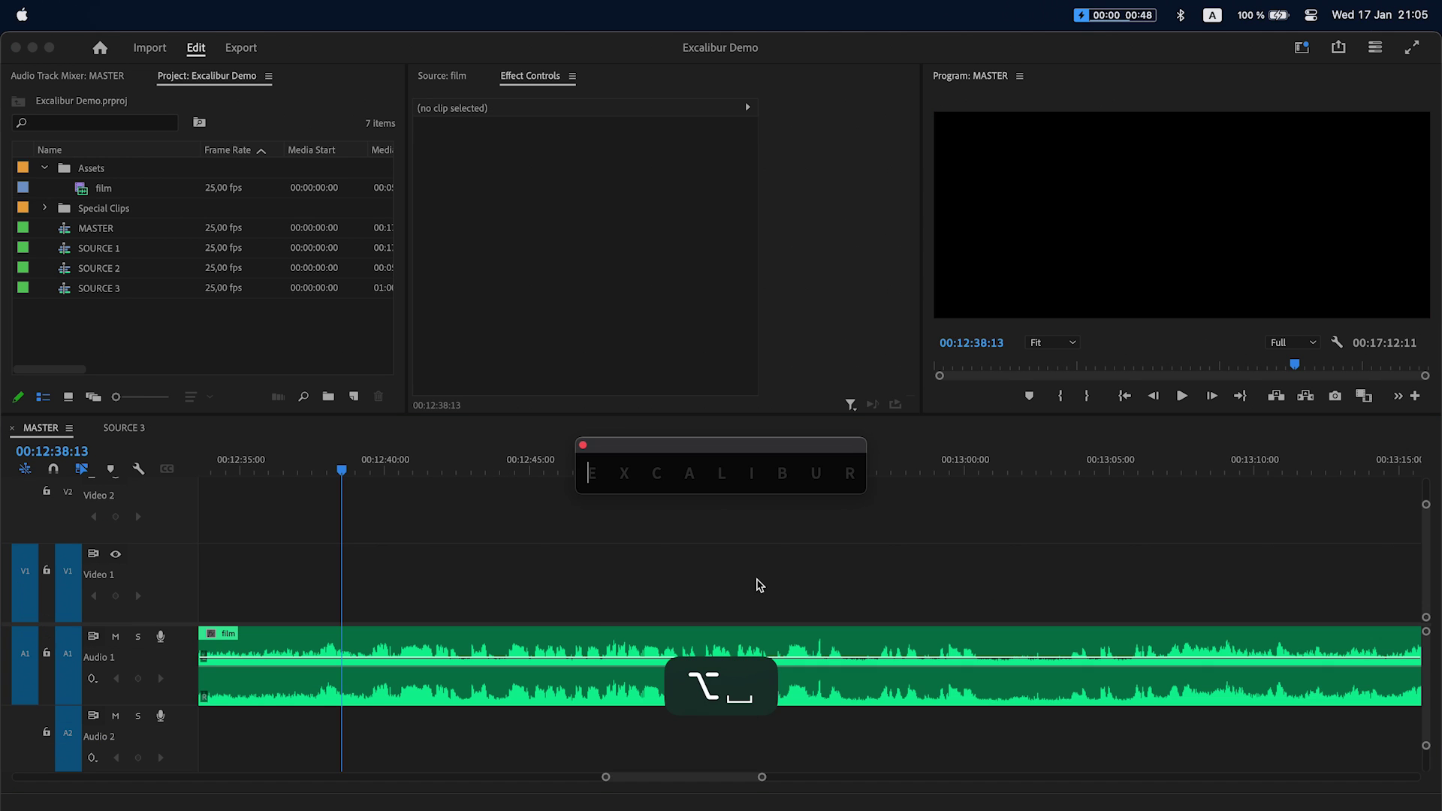
type("+")
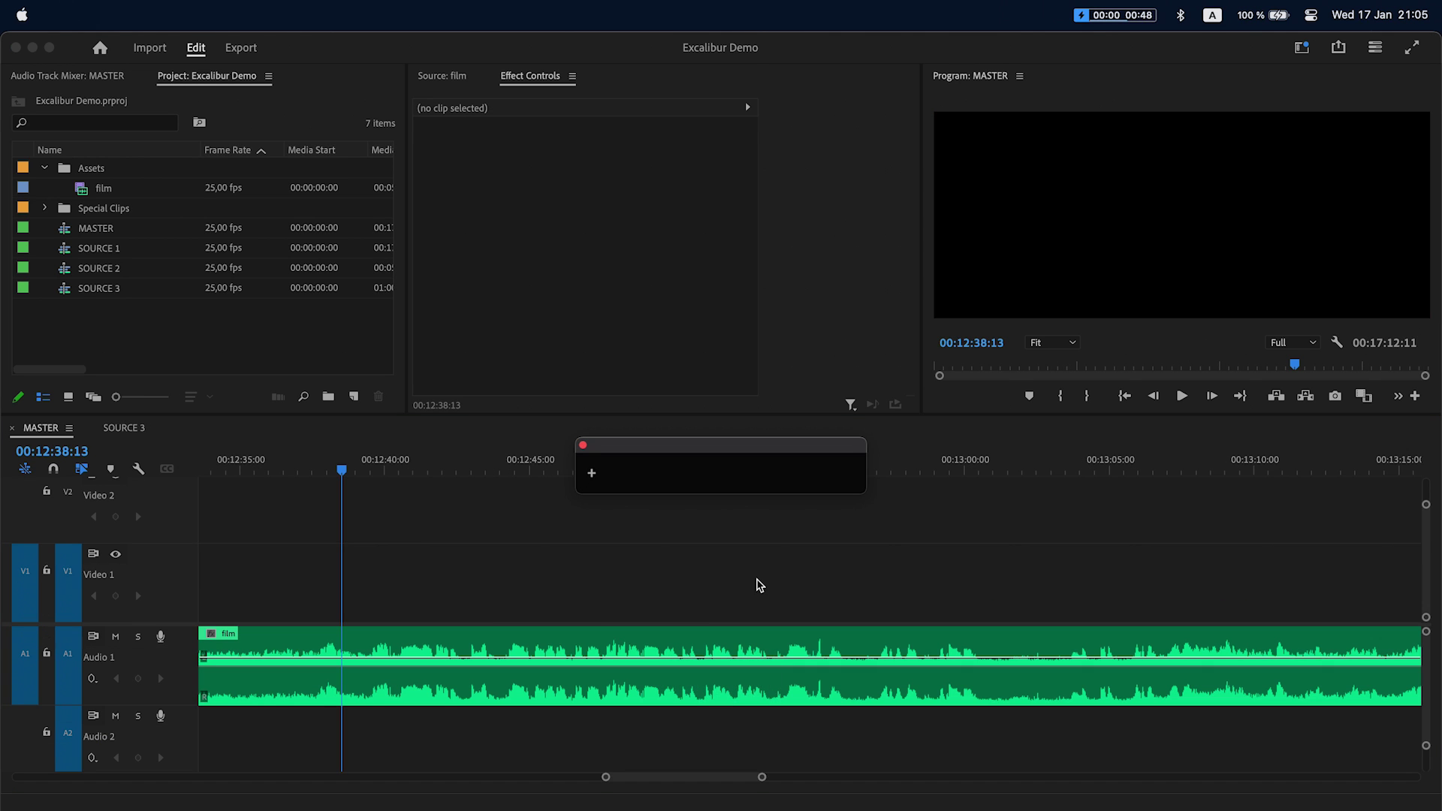
type("500")
key("Return")
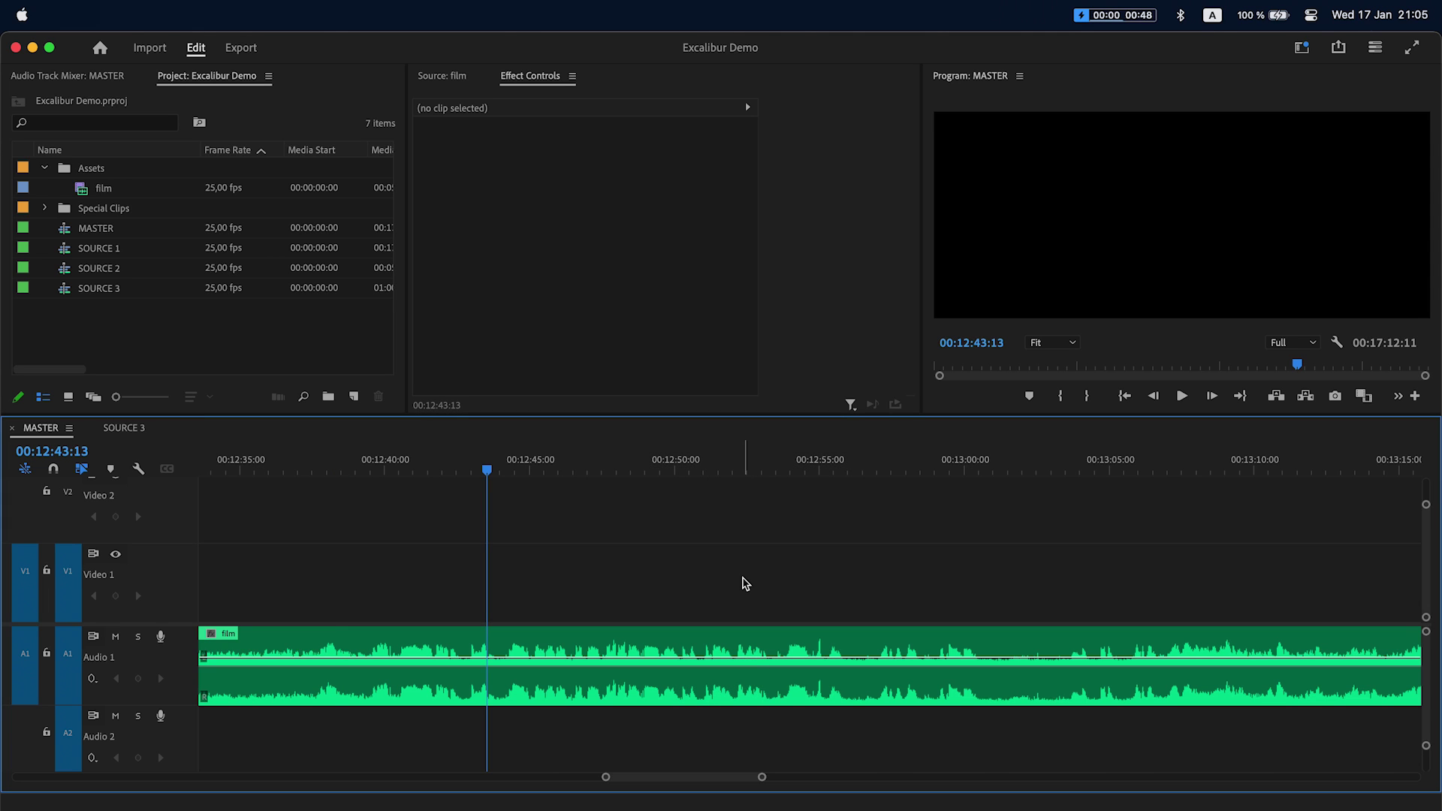
Move the playhead back by -300 to 00:12:40:13 with Excalibur's Move Playhead command.
key("alt+space")
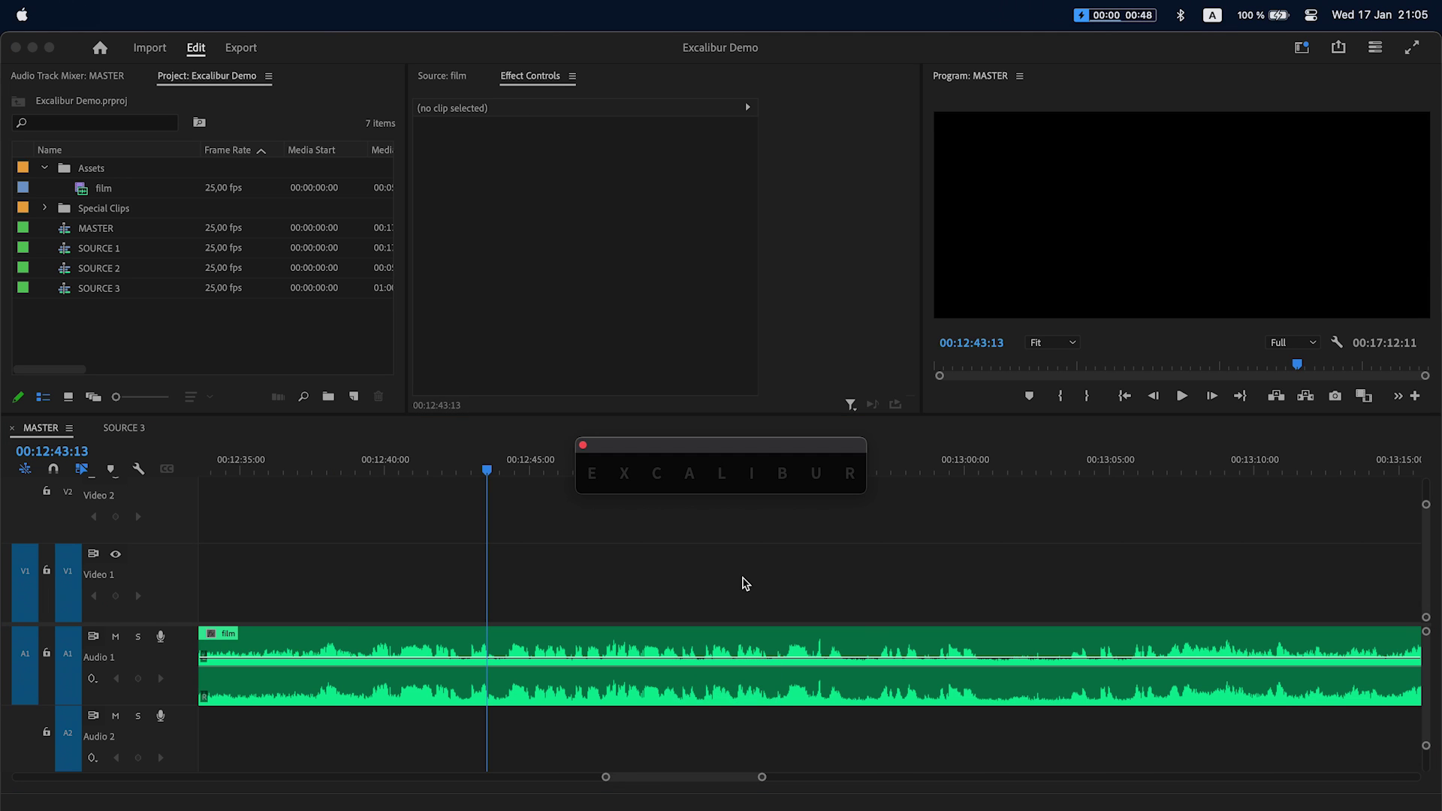
type("move p")
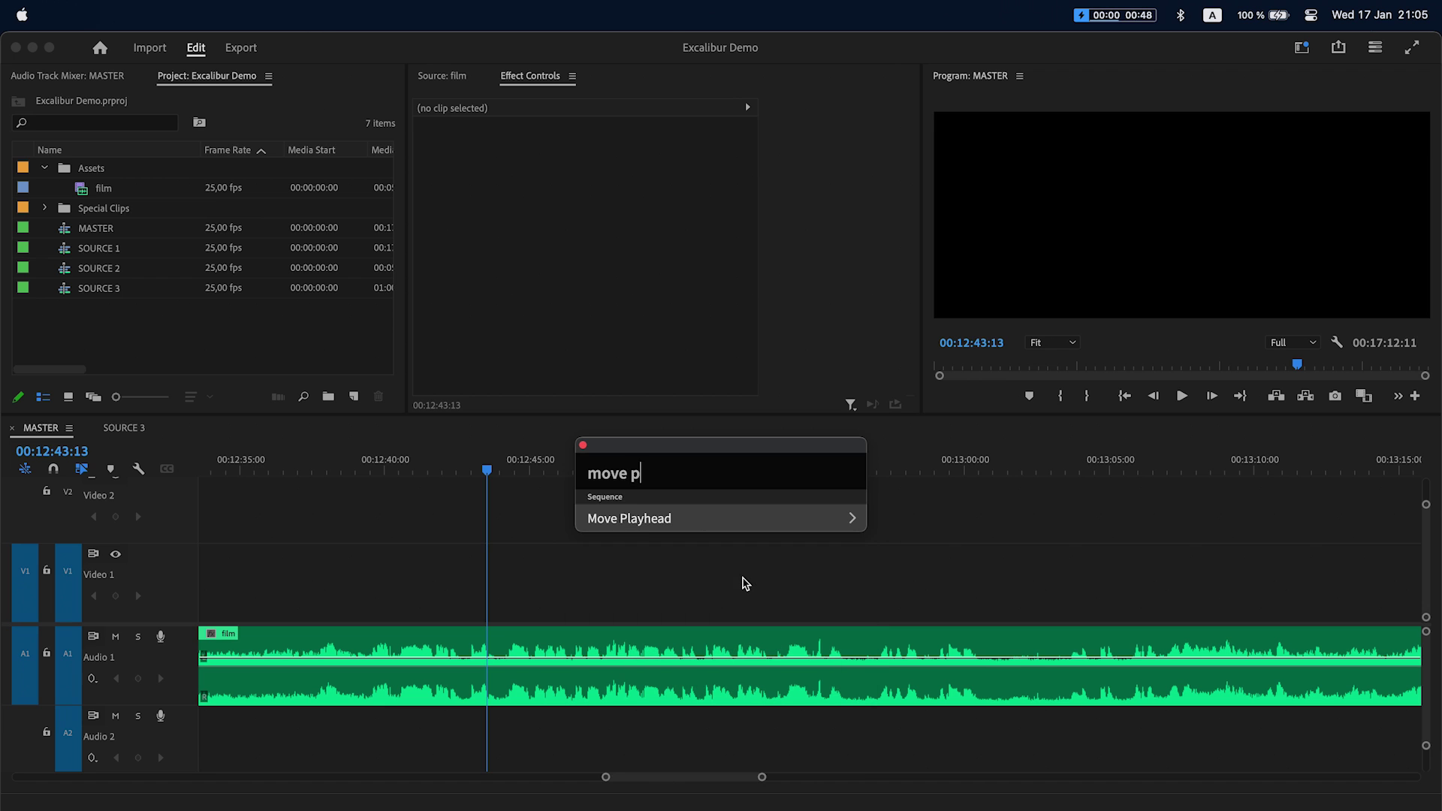
key("Return")
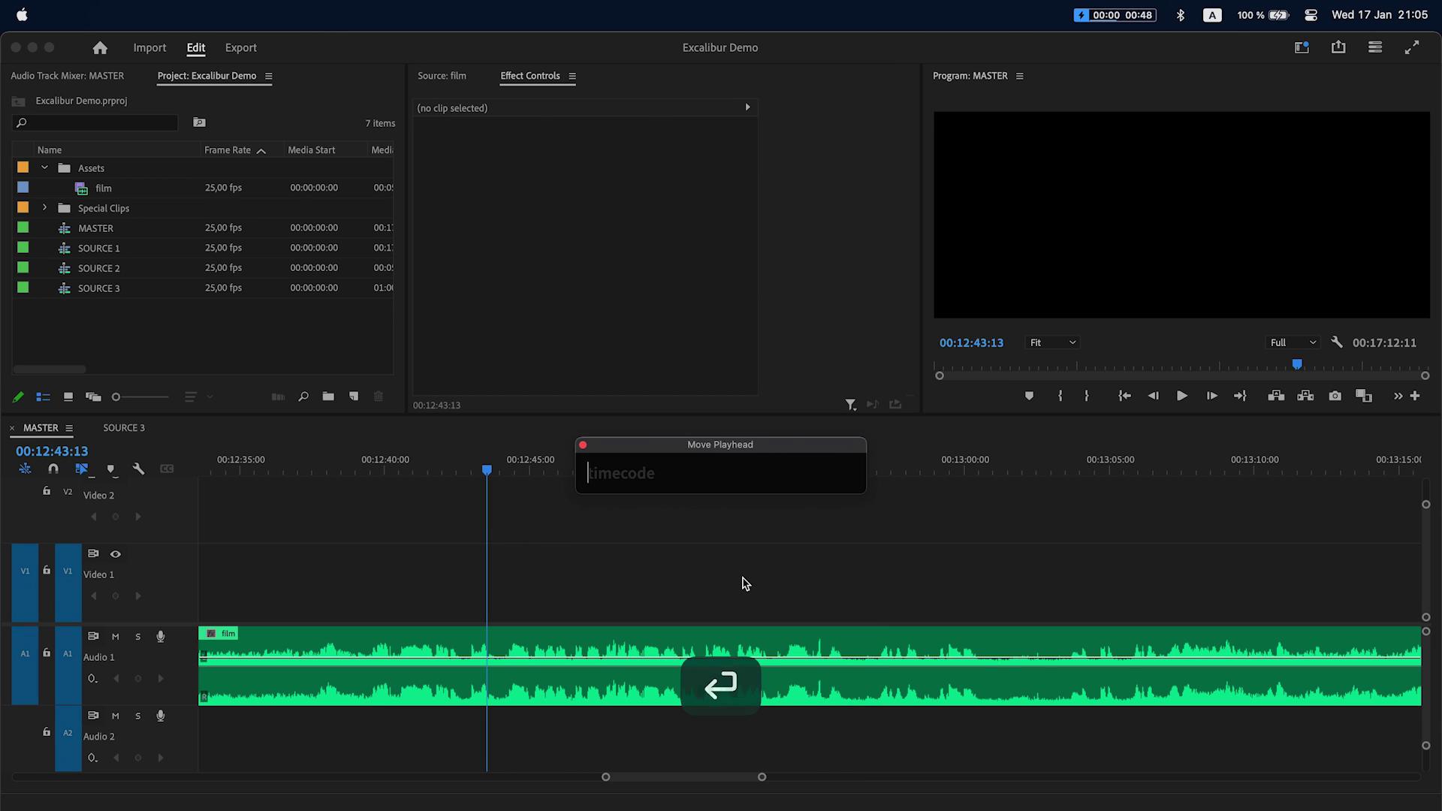
type("-300")
key("Return")
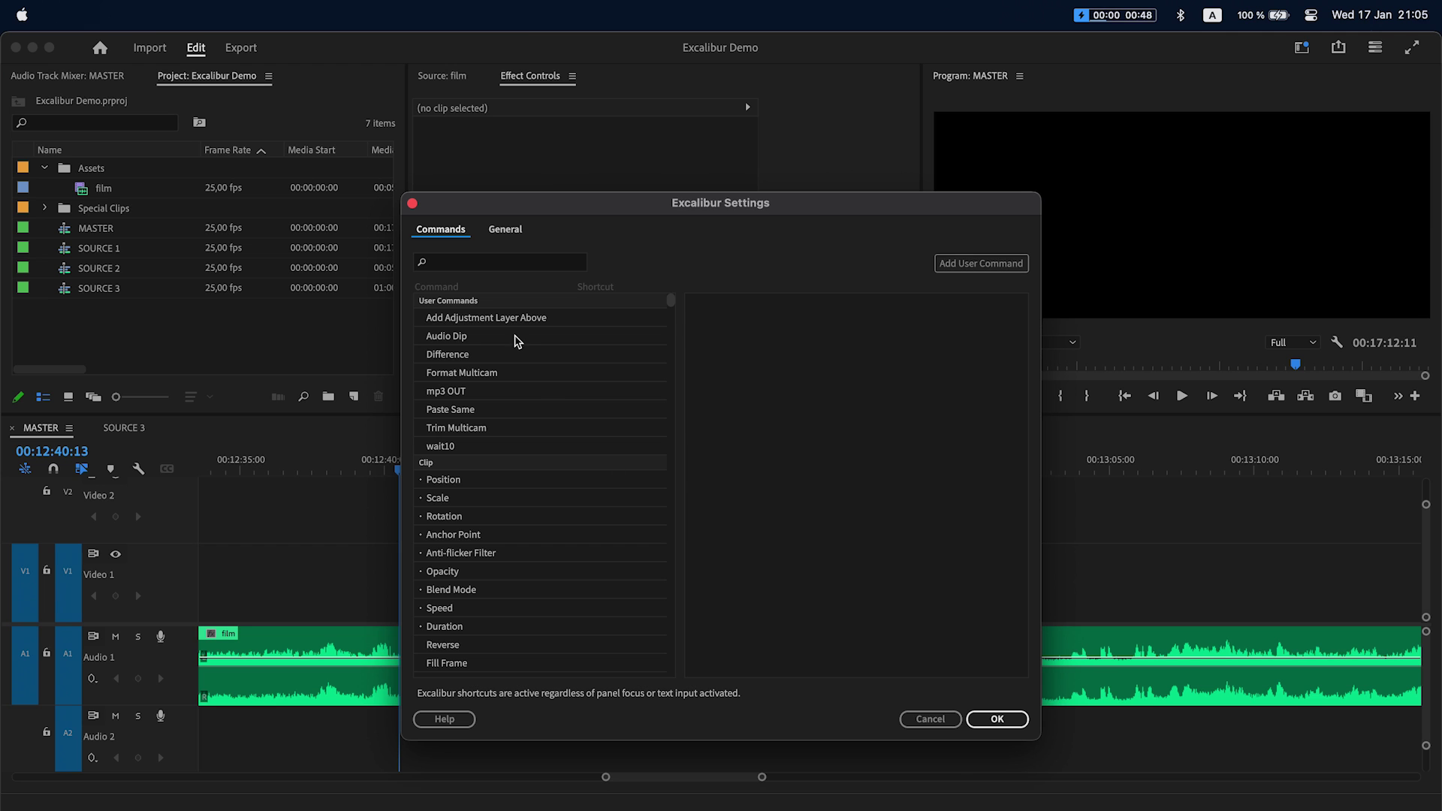
Review the steps of the Audio Dip user command in Excalibur Settings, then close the settings.
left_click(515, 338)
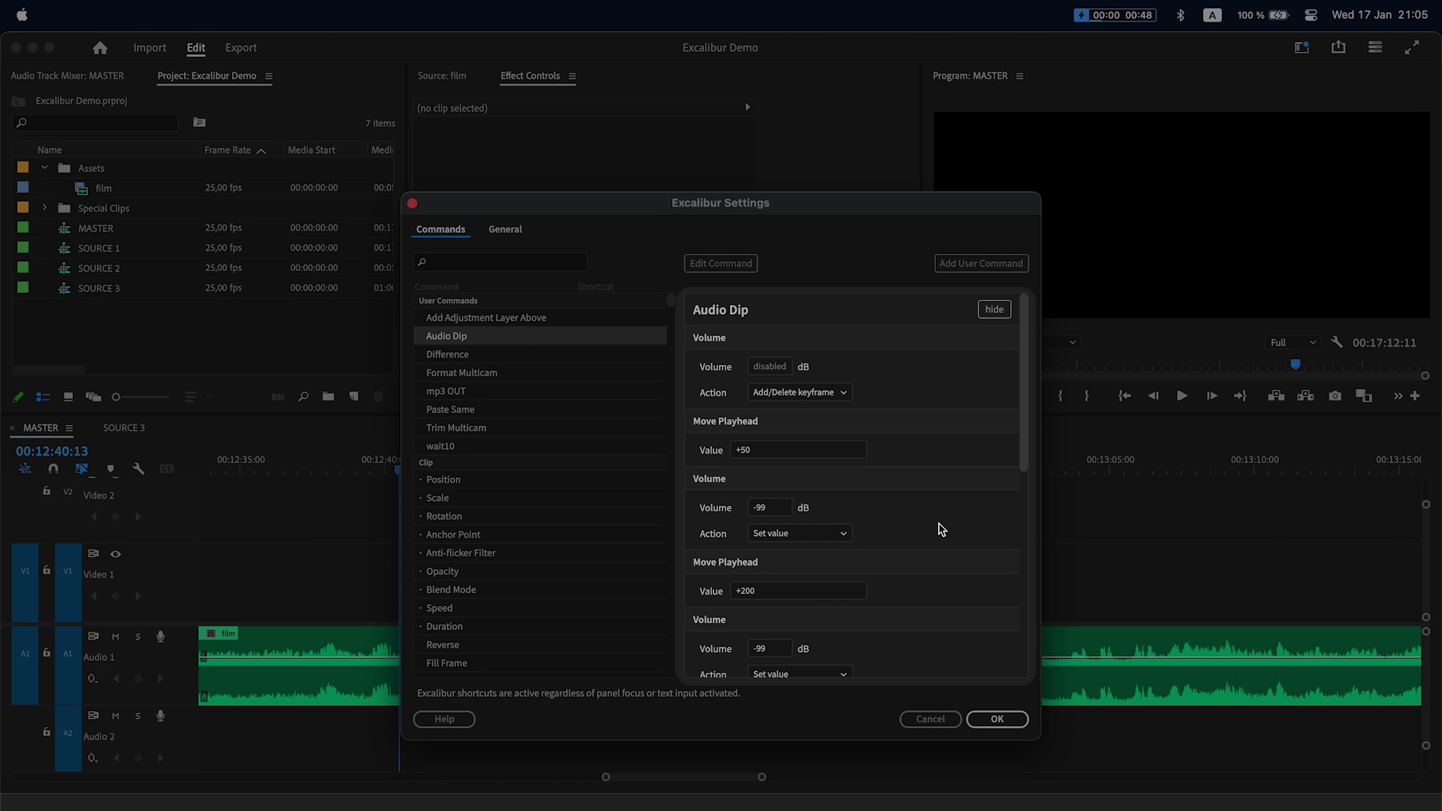
scroll(941, 528, "down", 5)
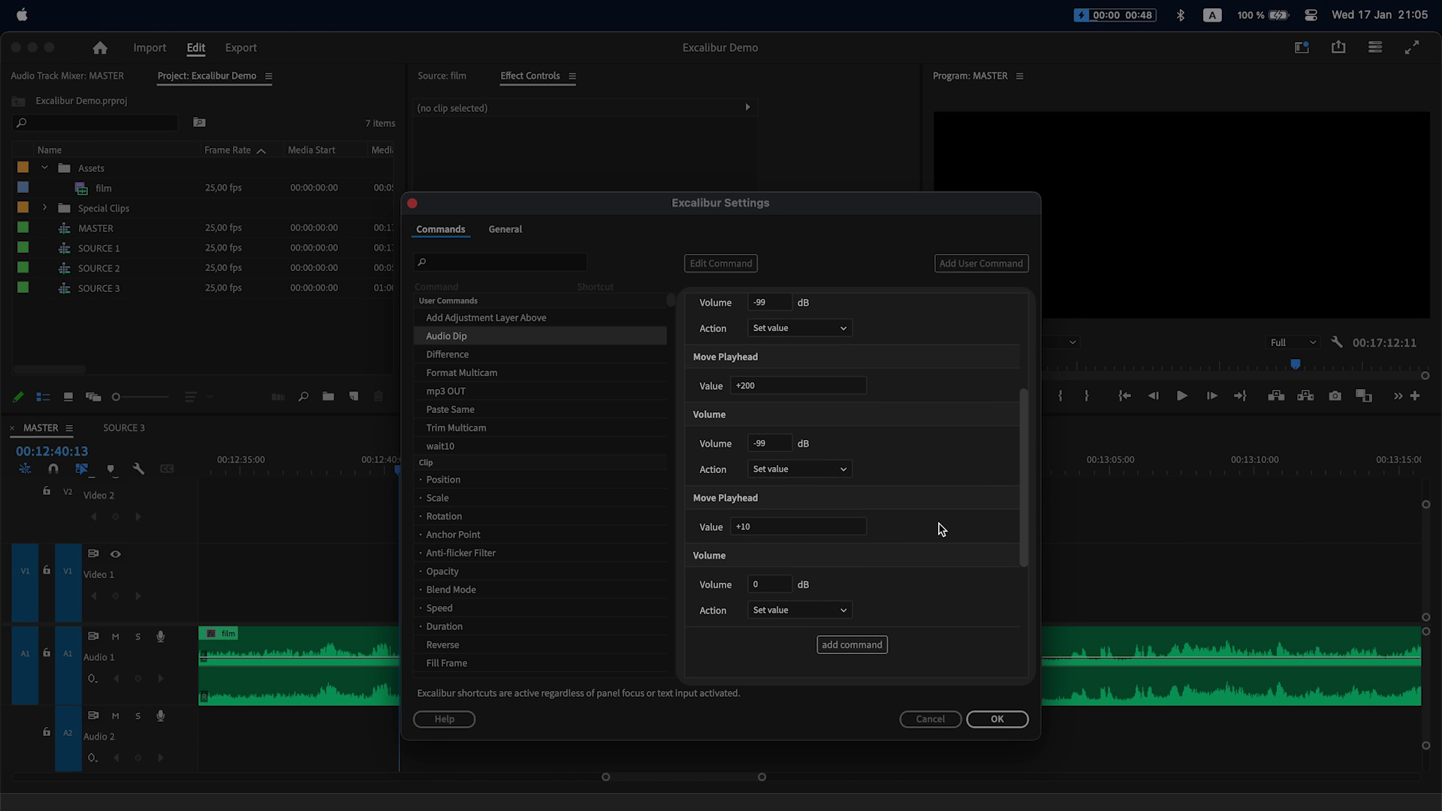
left_click(1004, 721)
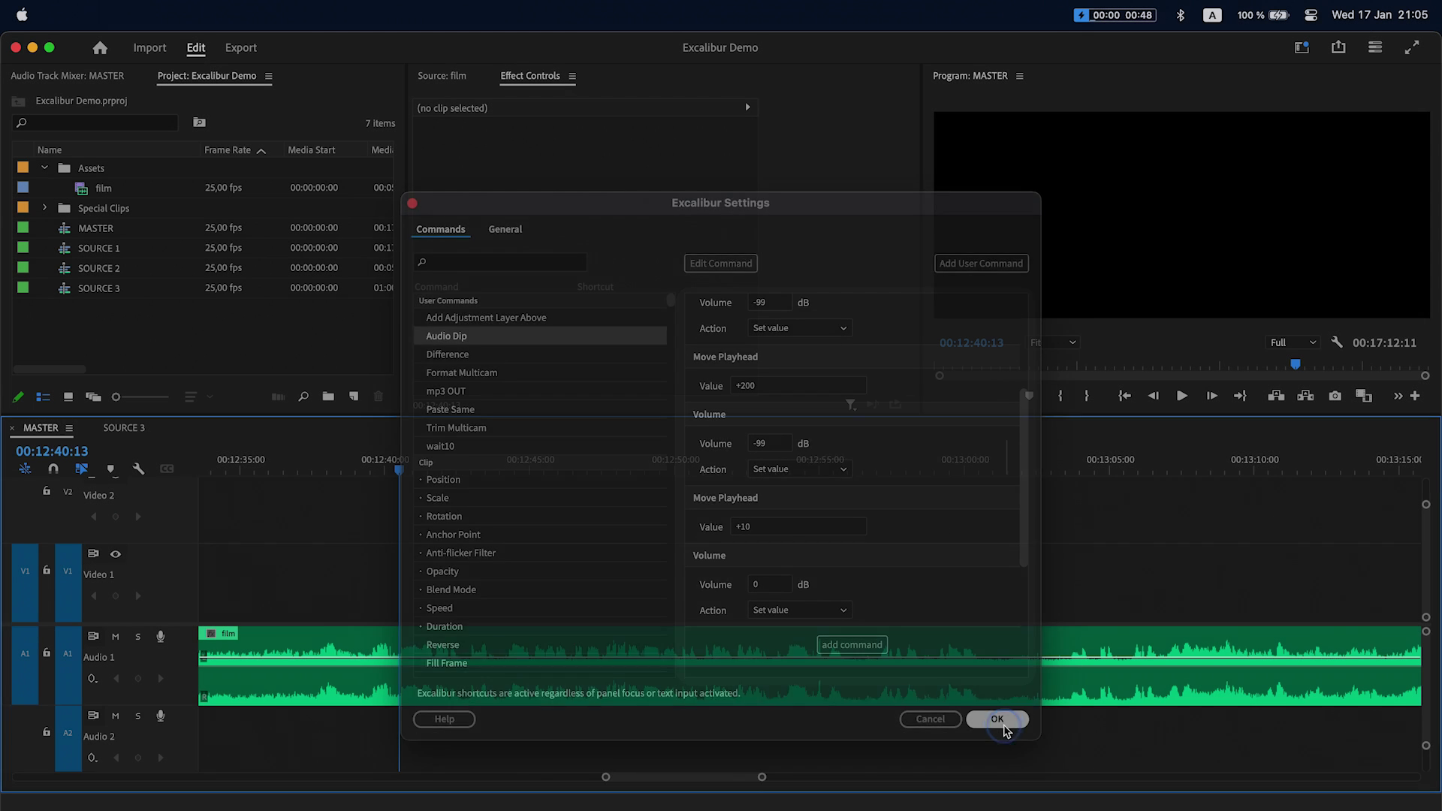
Apply the Audio Dip command to the film audio clip on Audio 1, then deselect it.
left_click(760, 702)
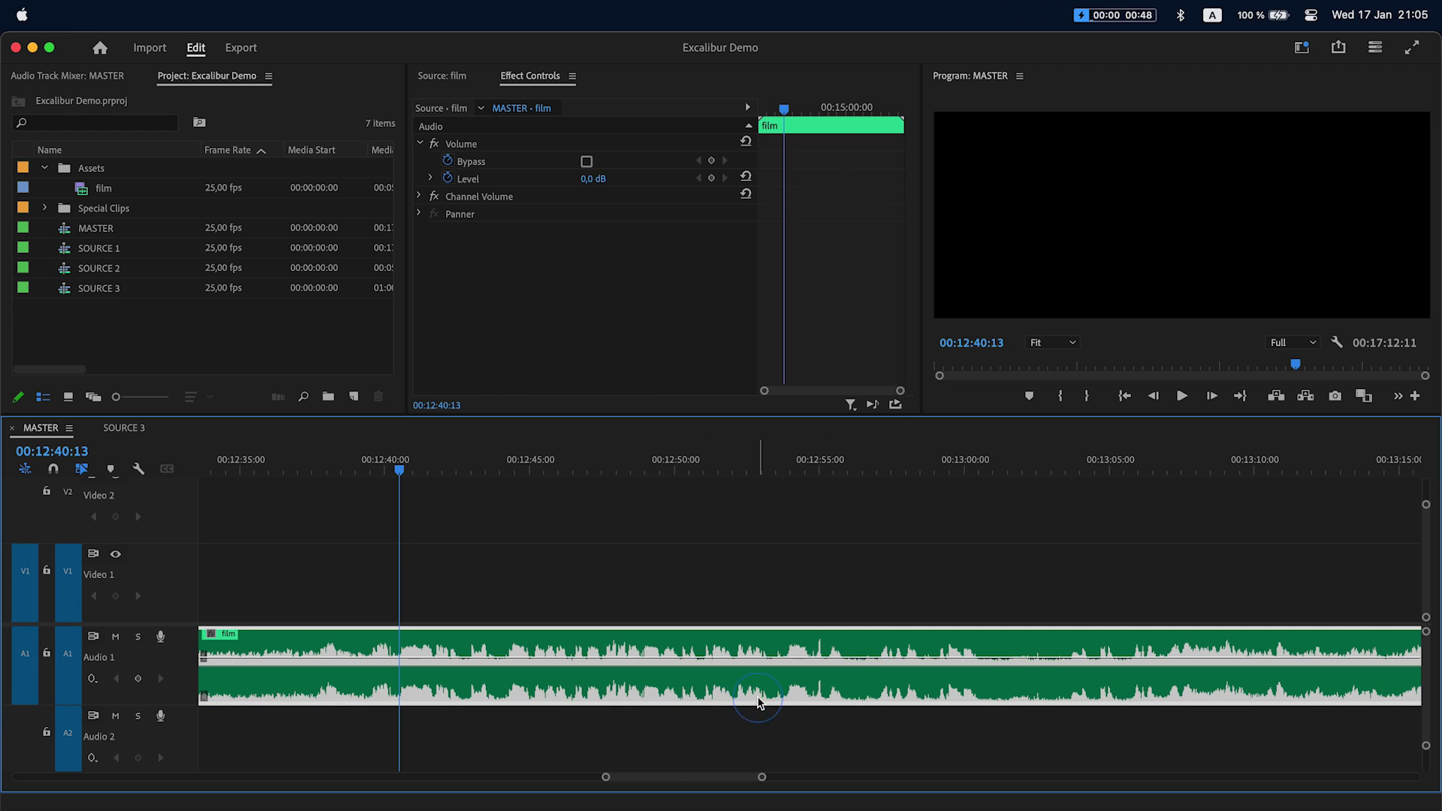
key("alt+space")
type("au")
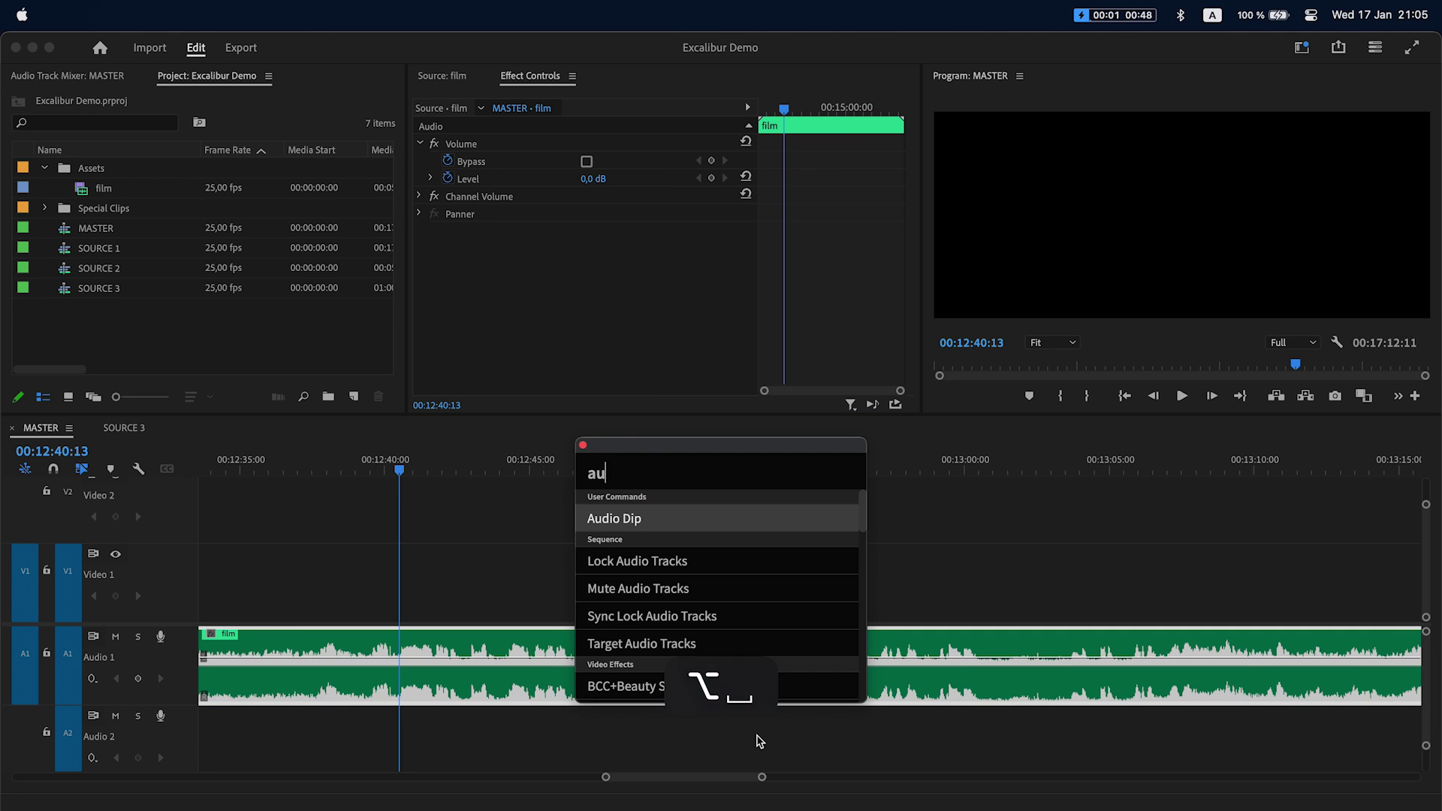
key("Return")
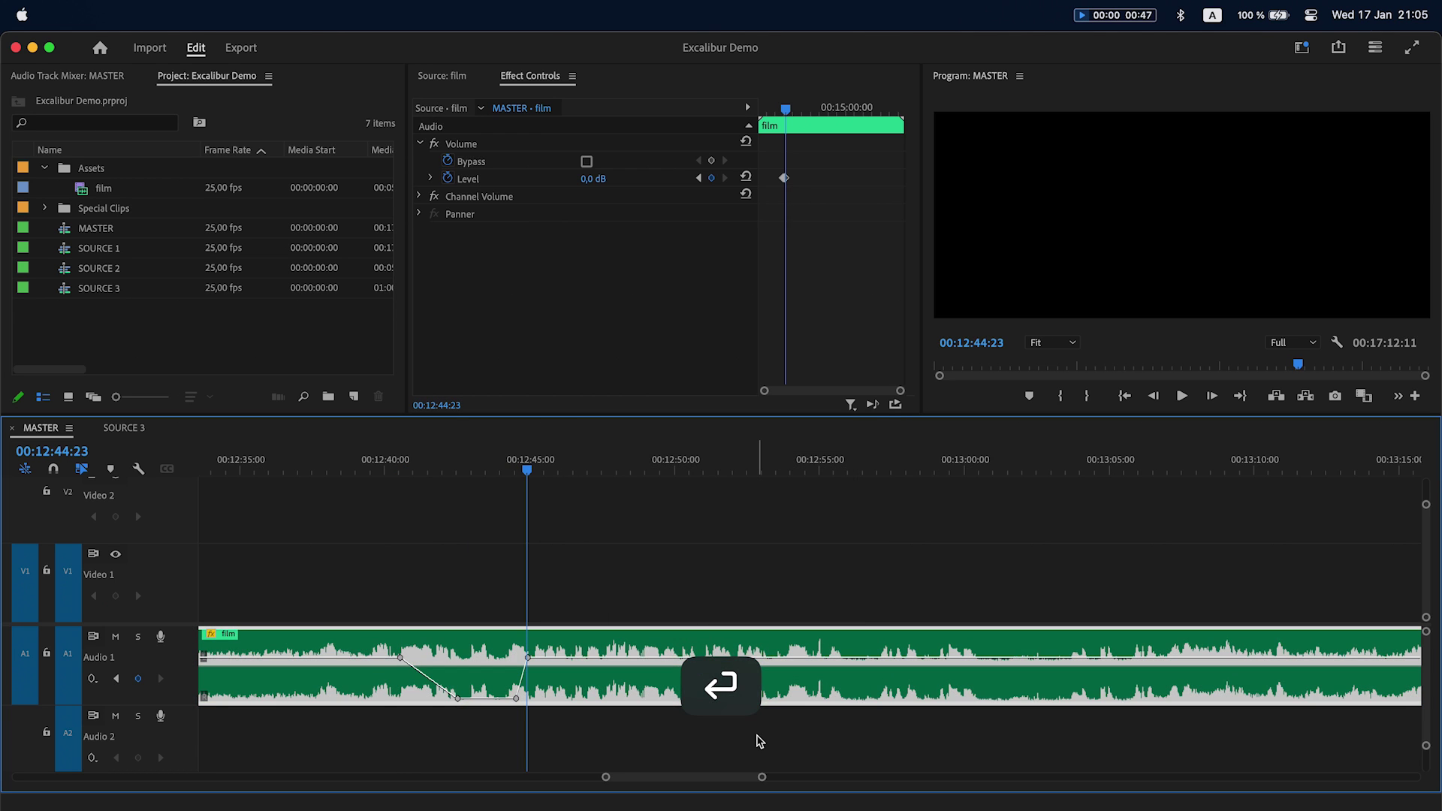
left_click(758, 740)
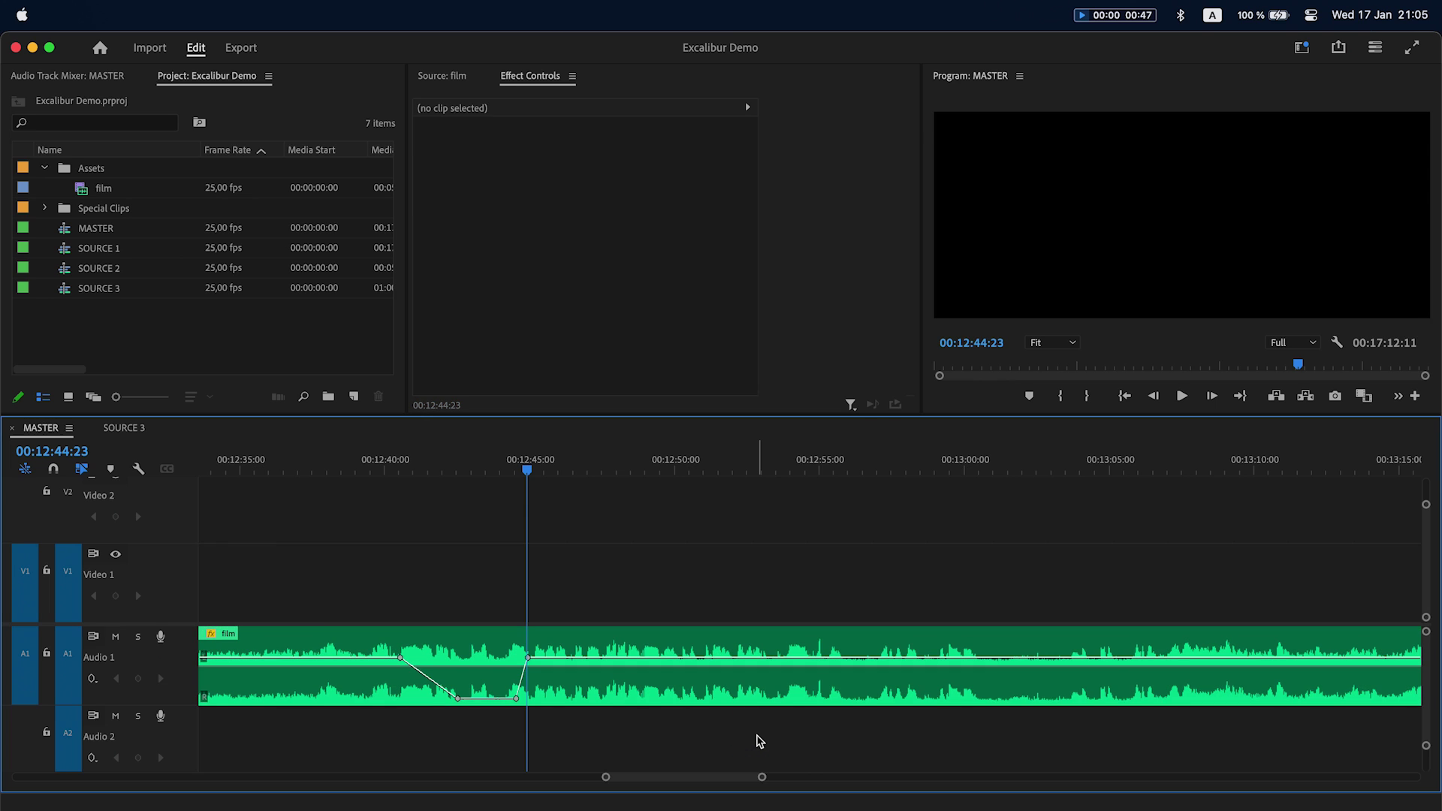